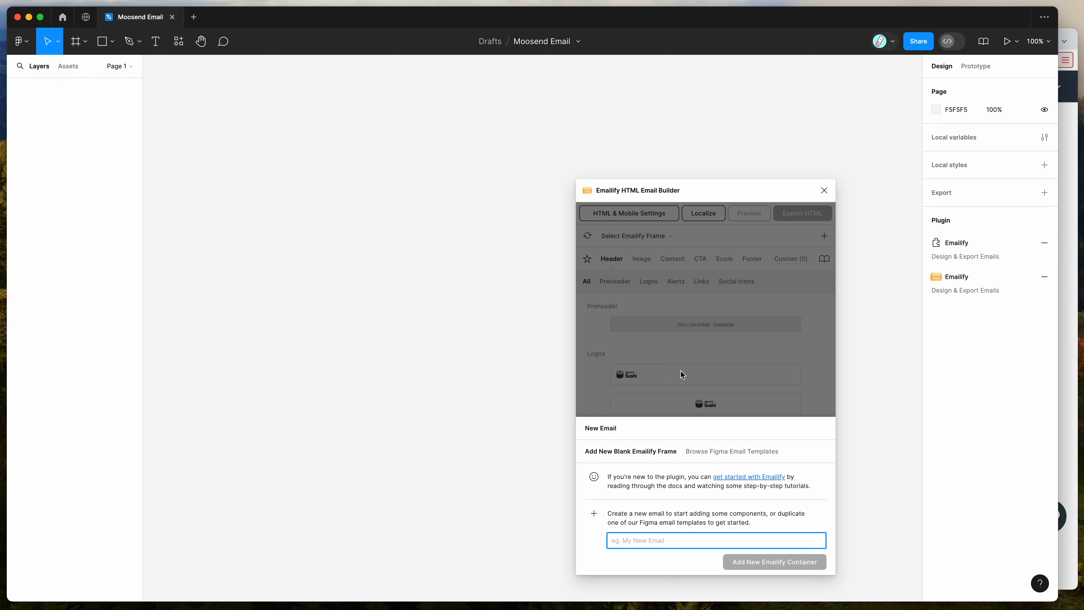
- Create a new blank Emailify email container named "Moosend Template Example"
click(669, 433)
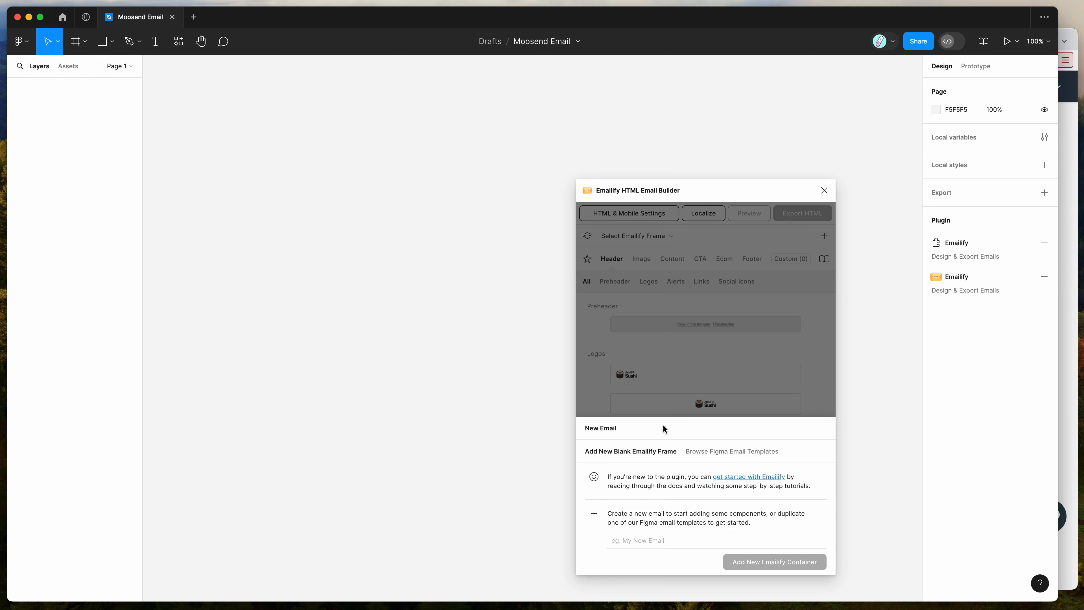
click(648, 541)
text(Moosend Template Example)
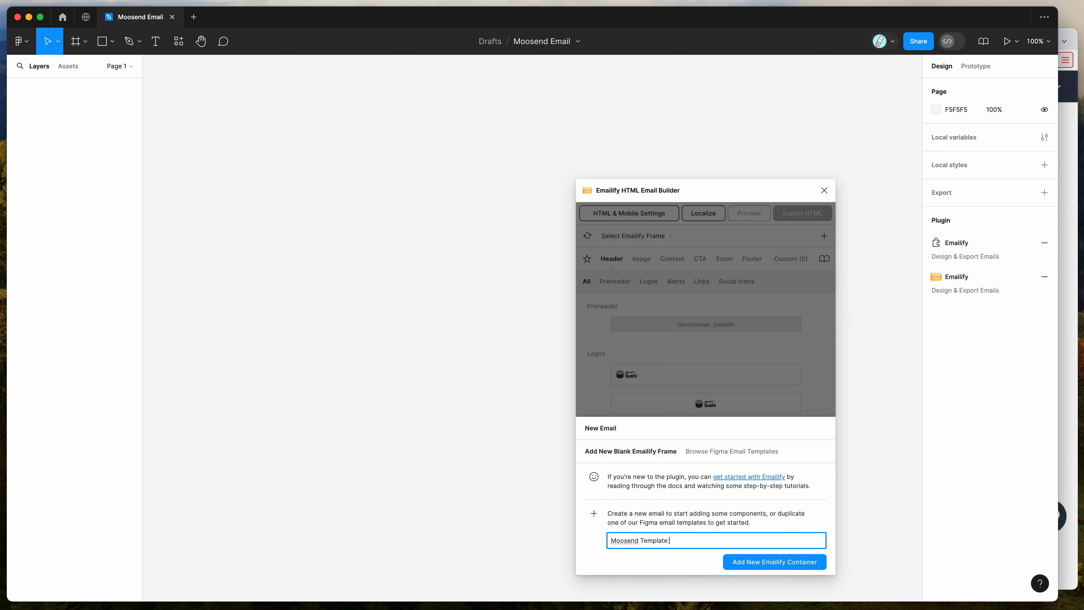
click(756, 563)
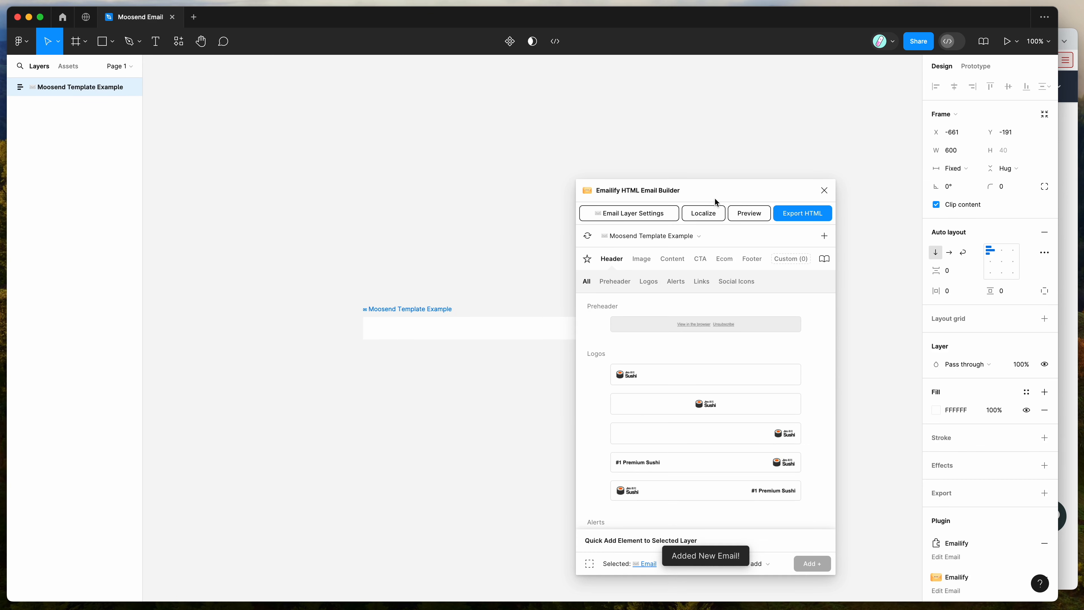
- Add the centered logo header and the centered heading-with-paragraph content block to the email
drag(714, 195, 827, 173)
scroll(700, 289, right, 2)
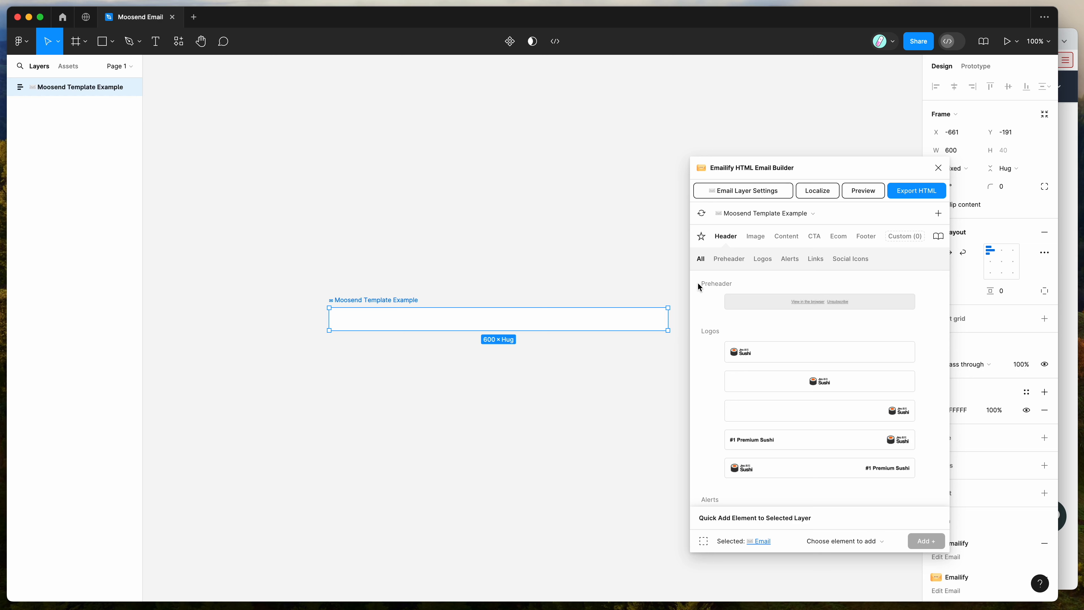
click(796, 386)
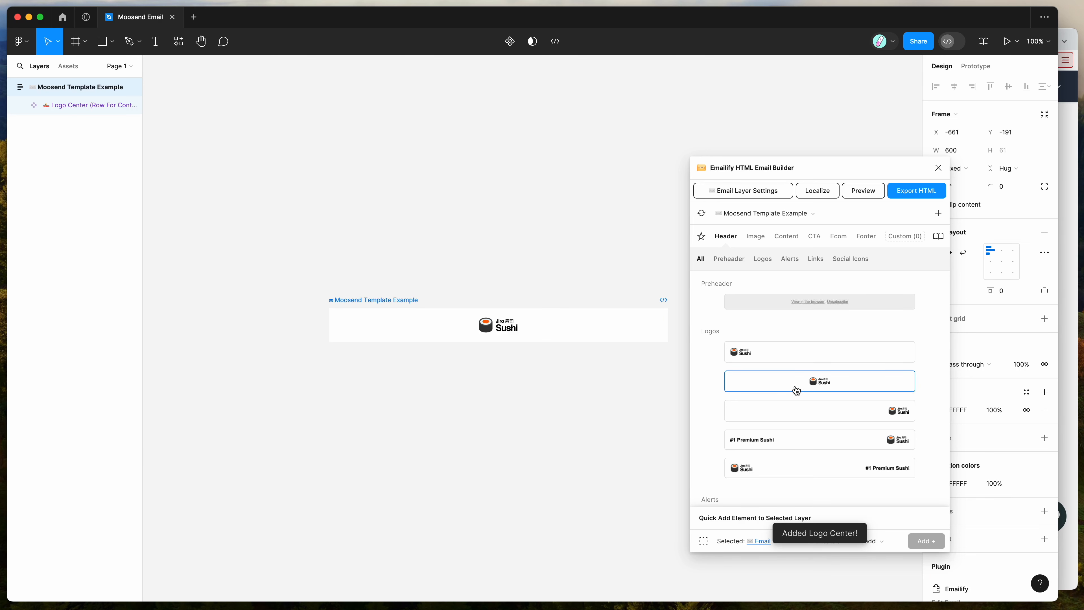
click(785, 237)
scroll(789, 319, down, 1)
click(797, 331)
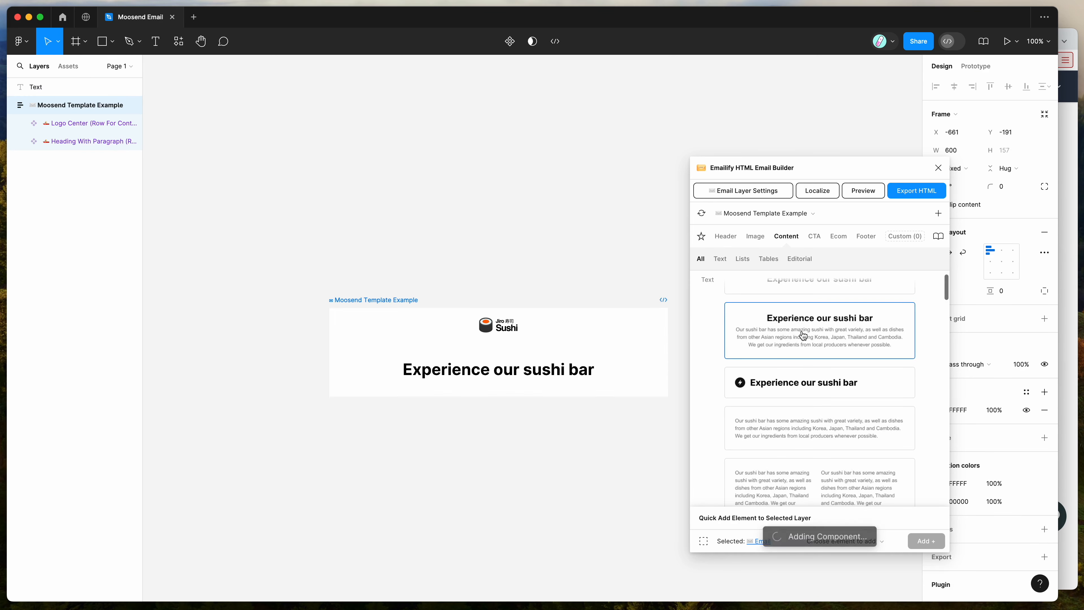
- Add the image card with the Head Sushi Chef text beside the photo below the heading block
click(754, 237)
scroll(784, 333, down, 5)
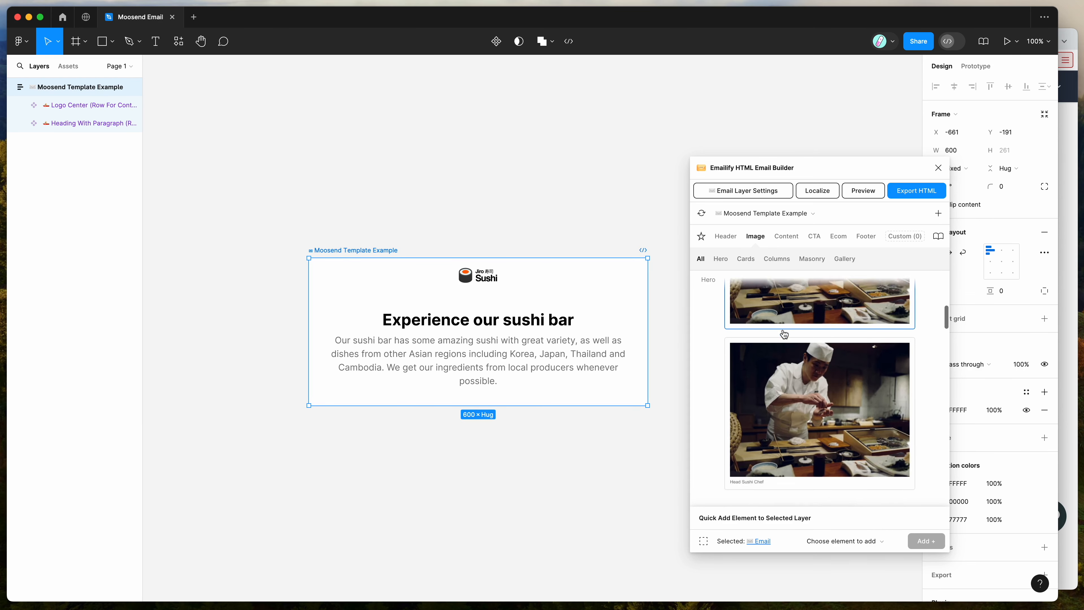
scroll(784, 334, down, 3)
click(808, 334)
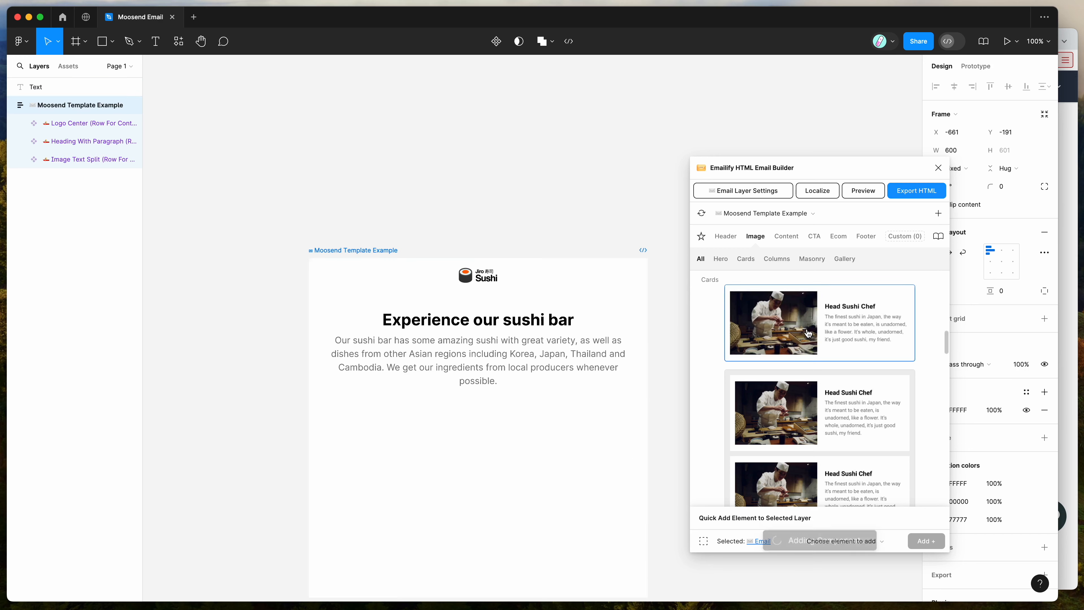
click(634, 242)
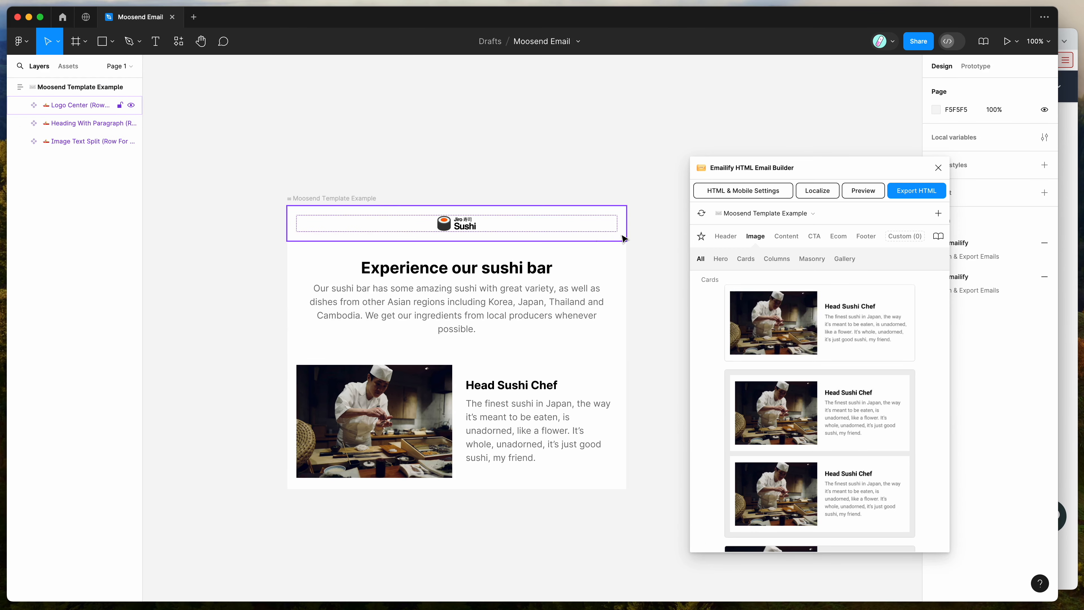
- Add the Moosend platform footer at the end of the email
click(866, 236)
scroll(809, 358, down, 5)
scroll(811, 363, down, 12)
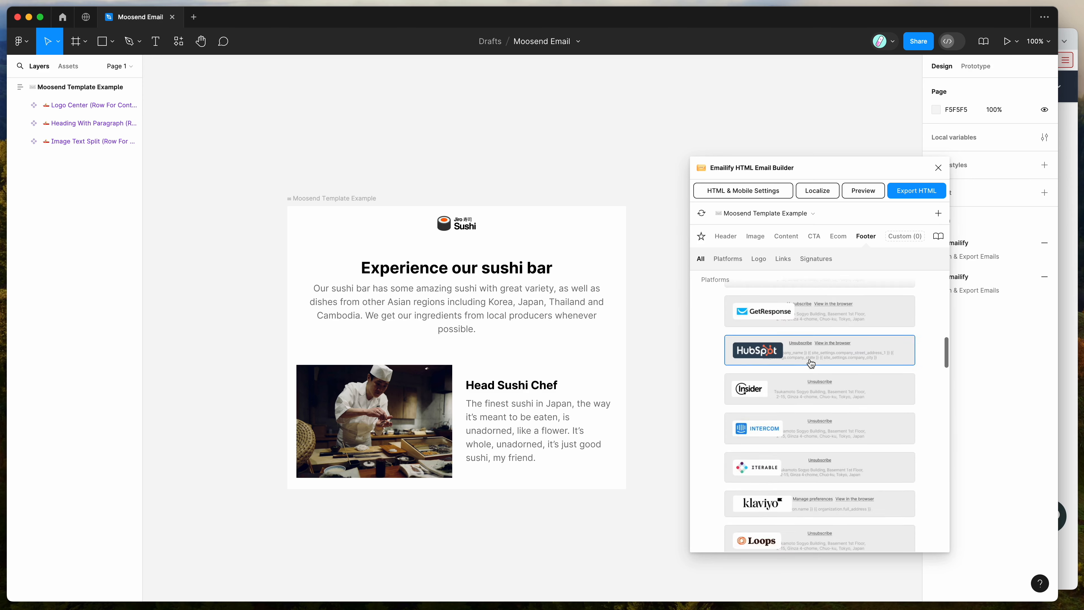
scroll(811, 363, down, 3)
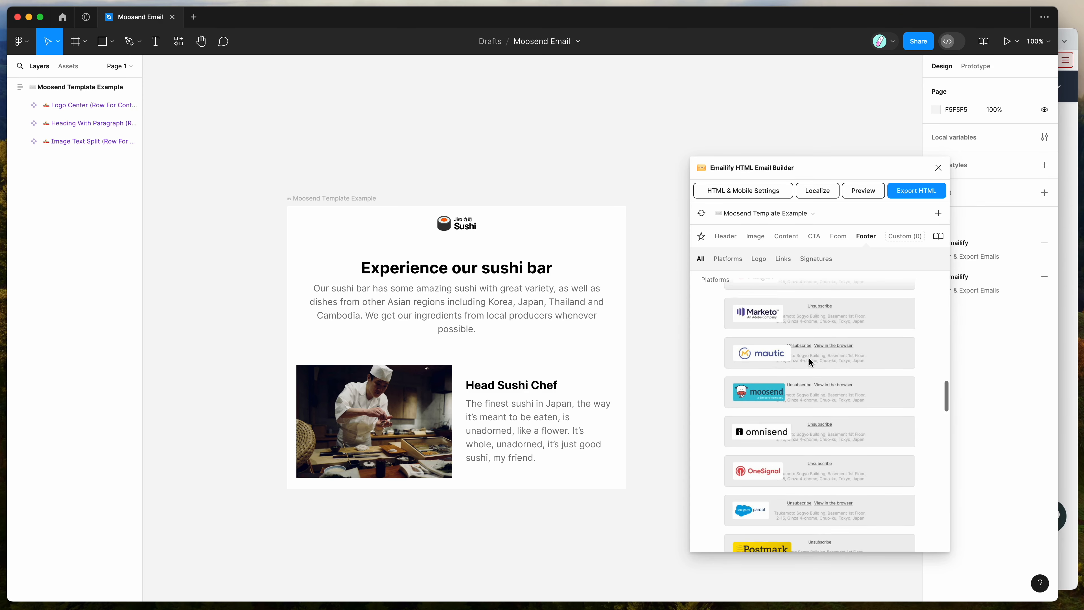
click(771, 397)
scroll(540, 482, down, 2)
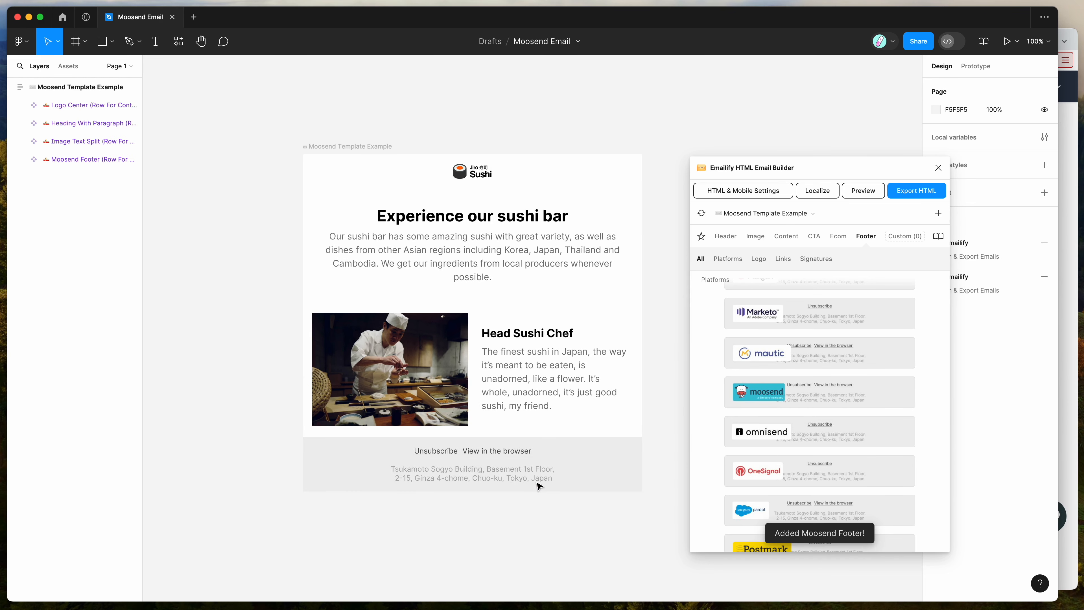
- Select the footer's Unsubscribe link and inspect its clickable link URL in the link layer settings
double_click(510, 456)
double_click(448, 455)
double_click(448, 455)
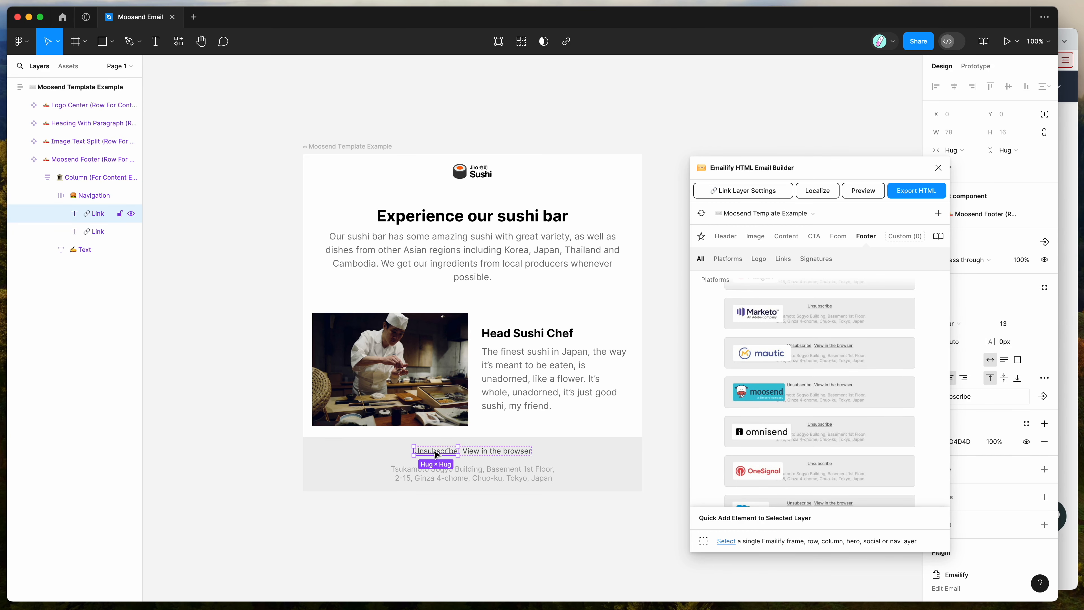
click(745, 193)
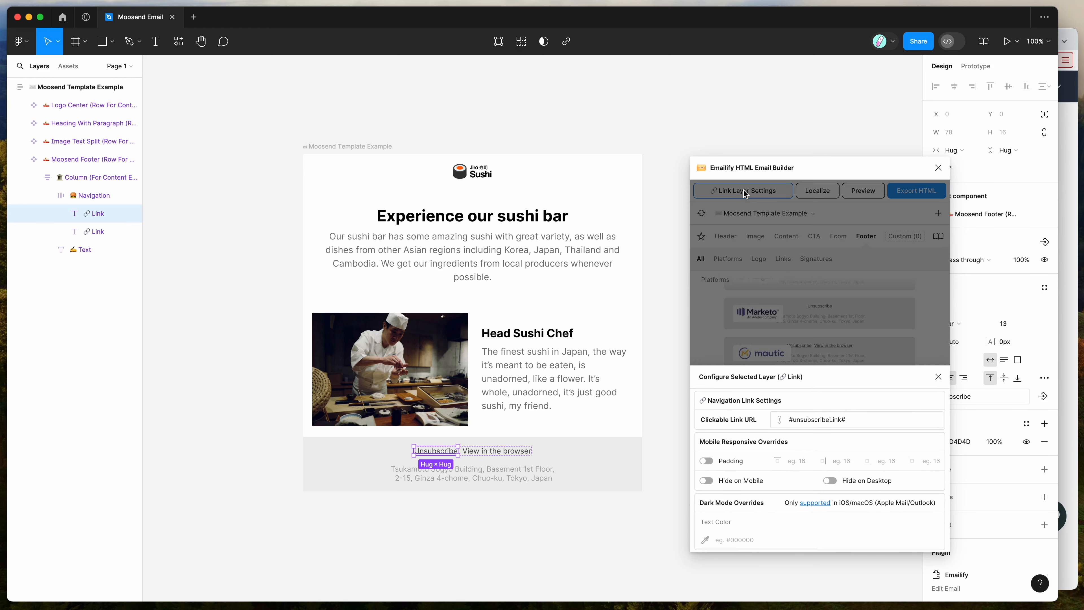
drag(842, 414, 766, 420)
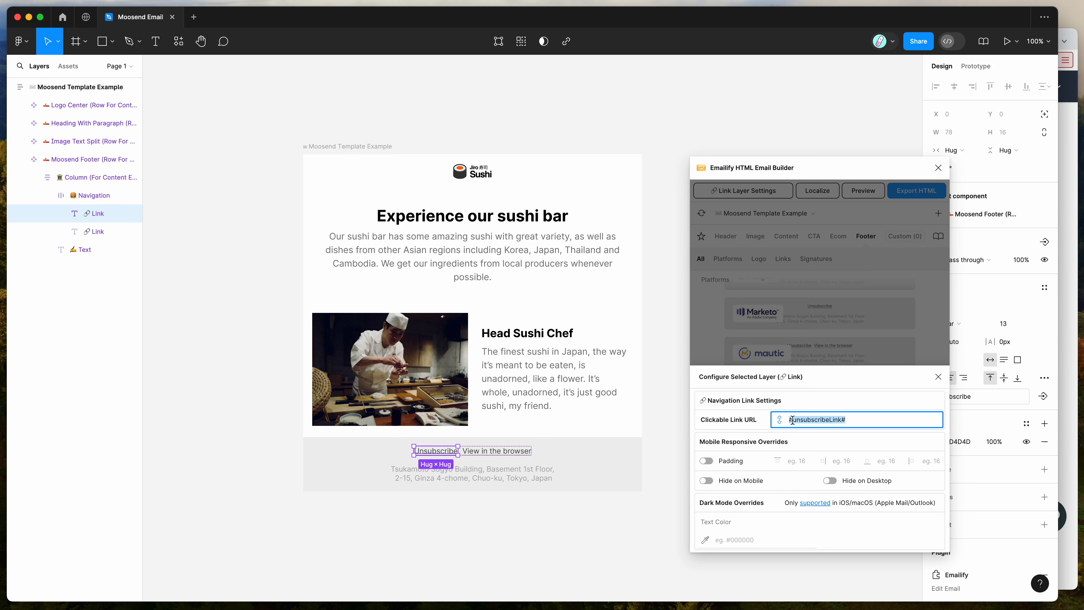
- Inspect the clickable link URL of the footer's View in the browser link and close the layer settings
click(504, 453)
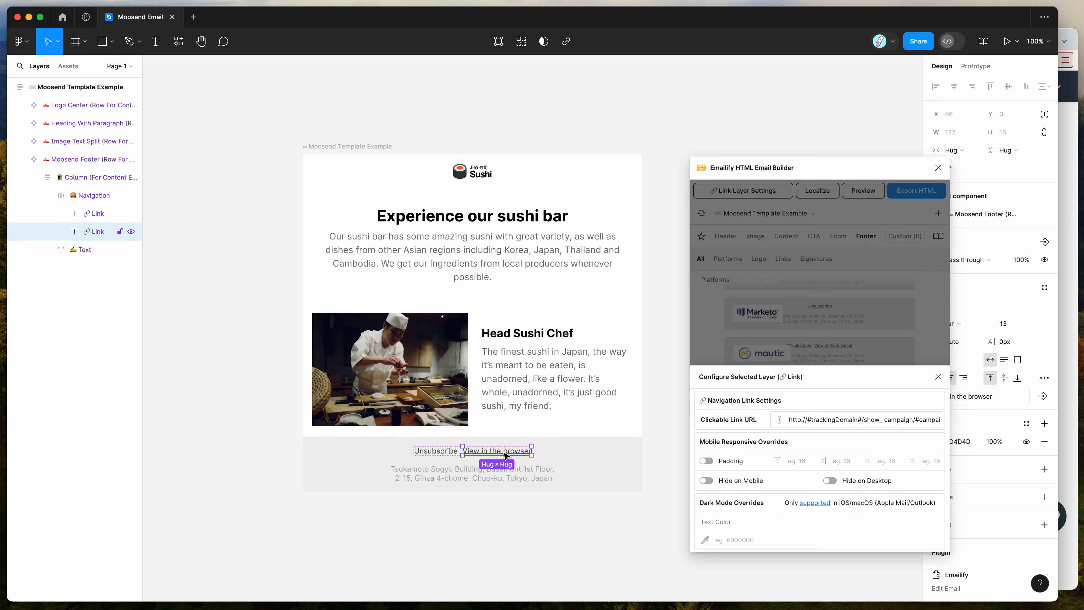
drag(788, 420, 948, 420)
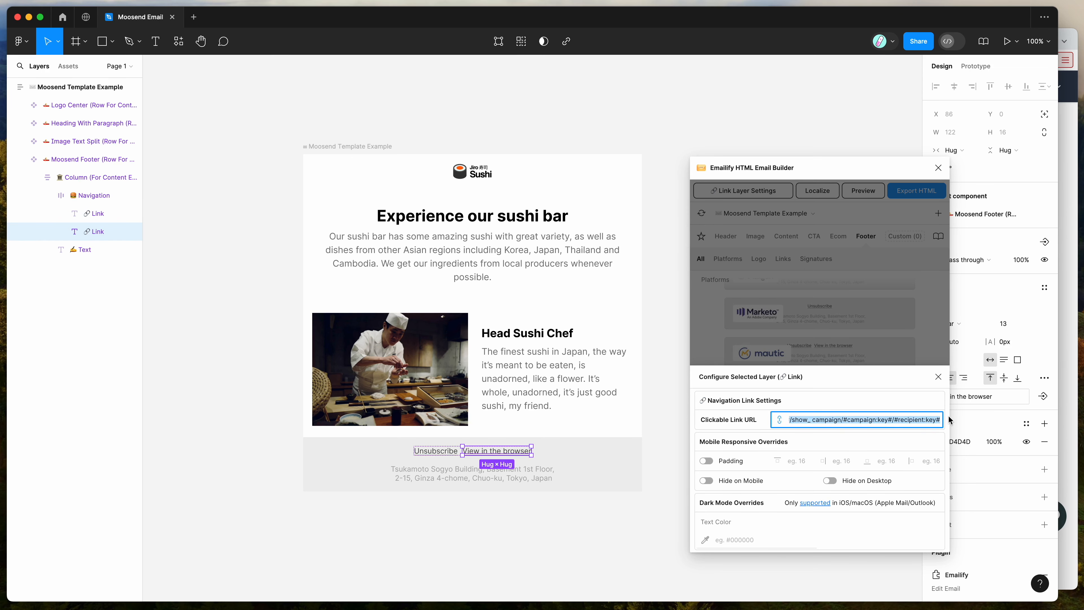
click(855, 388)
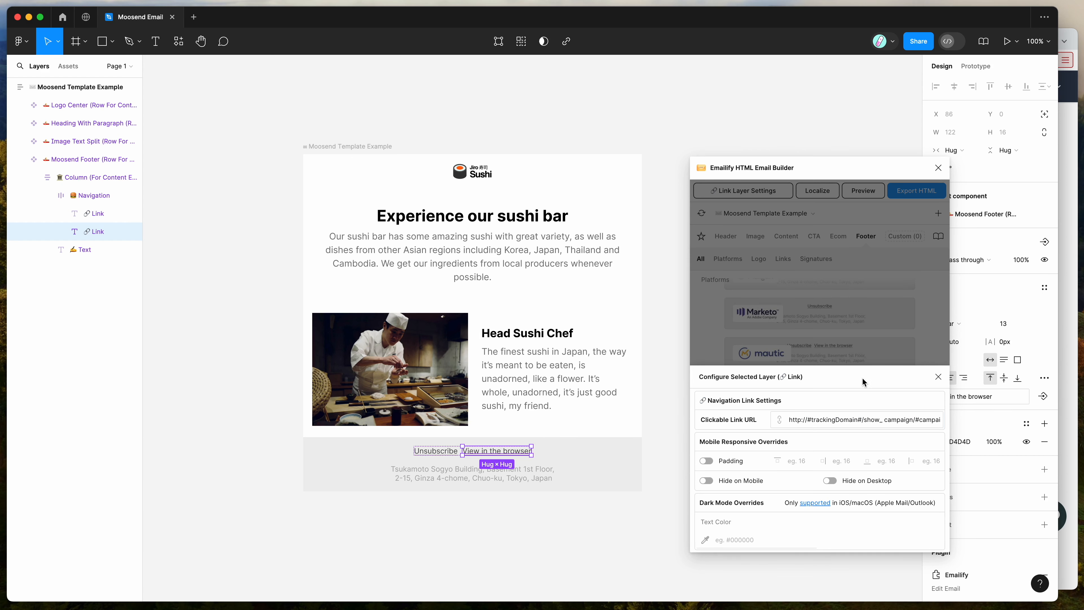
click(938, 376)
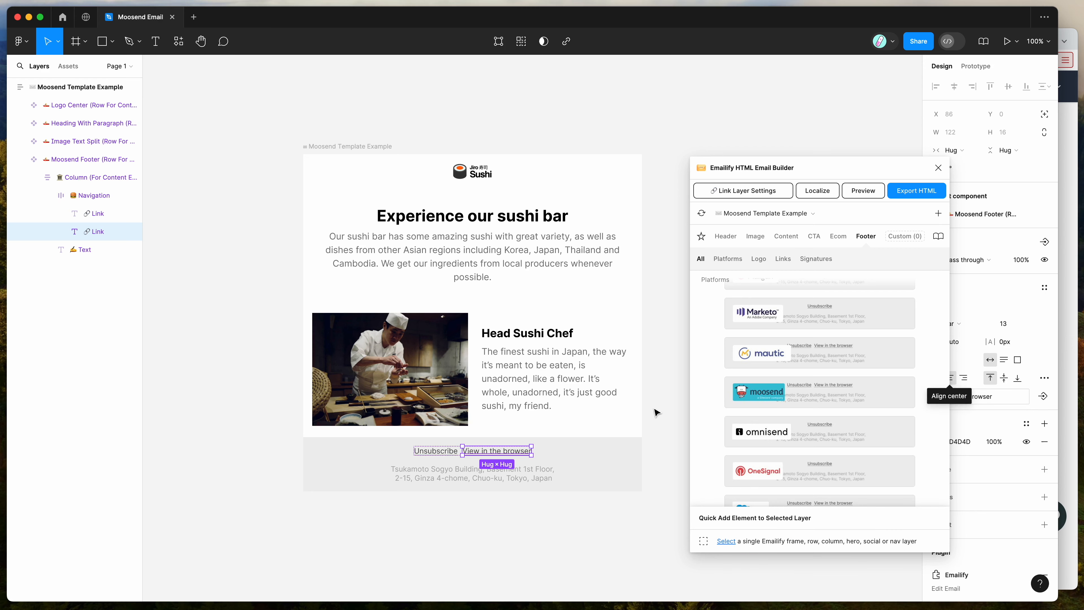
- Deselect the link and preview the email at iPhone SE size, examining it down to the footer
scroll(656, 412, up, 1)
scroll(656, 412, right, 1)
click(656, 365)
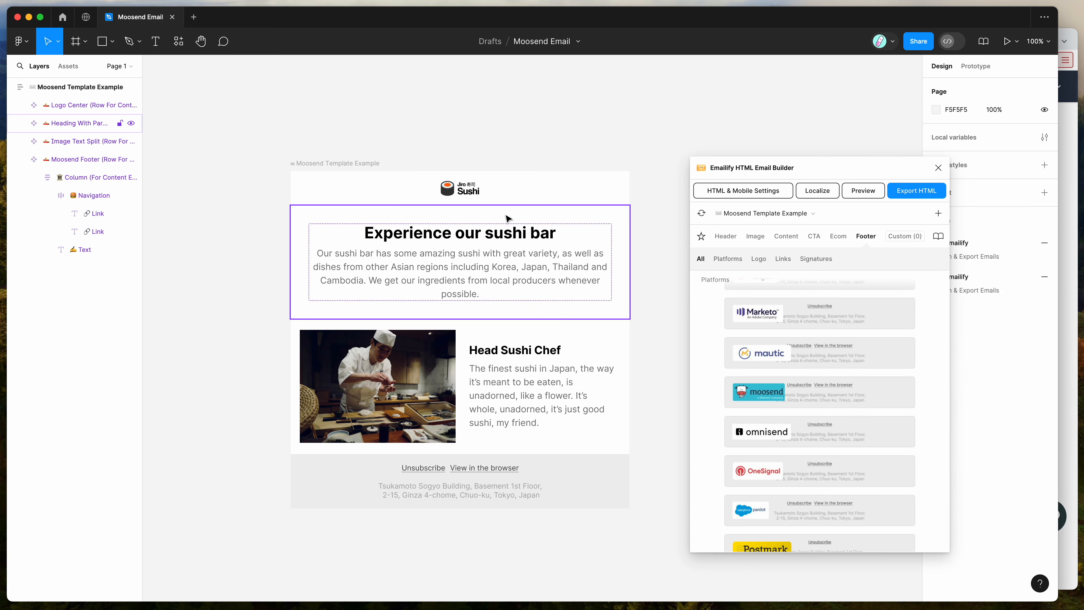
click(869, 193)
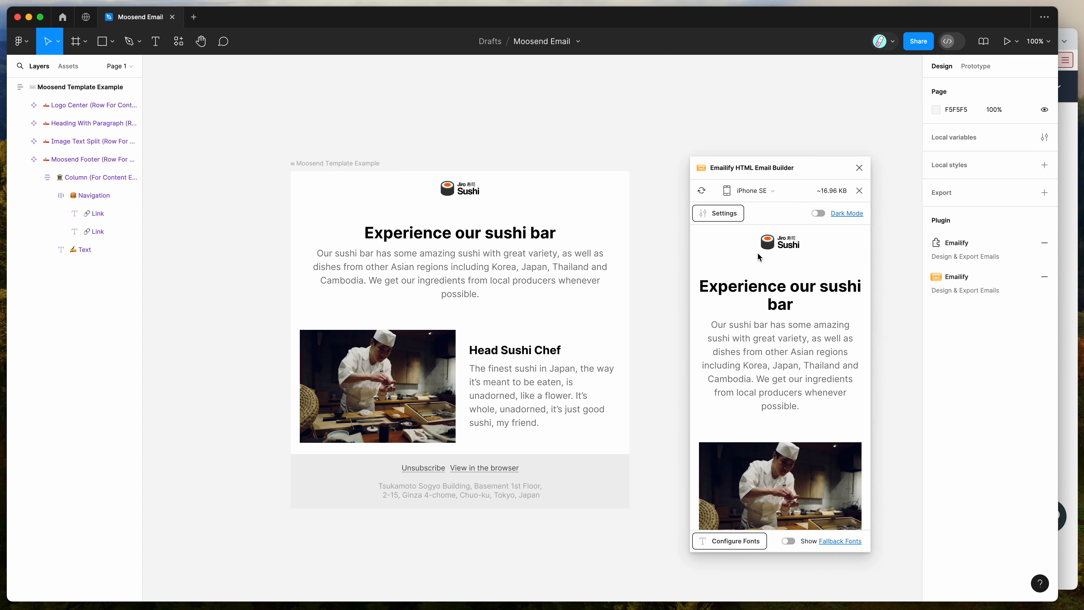
drag(744, 246, 826, 379)
click(827, 379)
scroll(828, 380, down, 5)
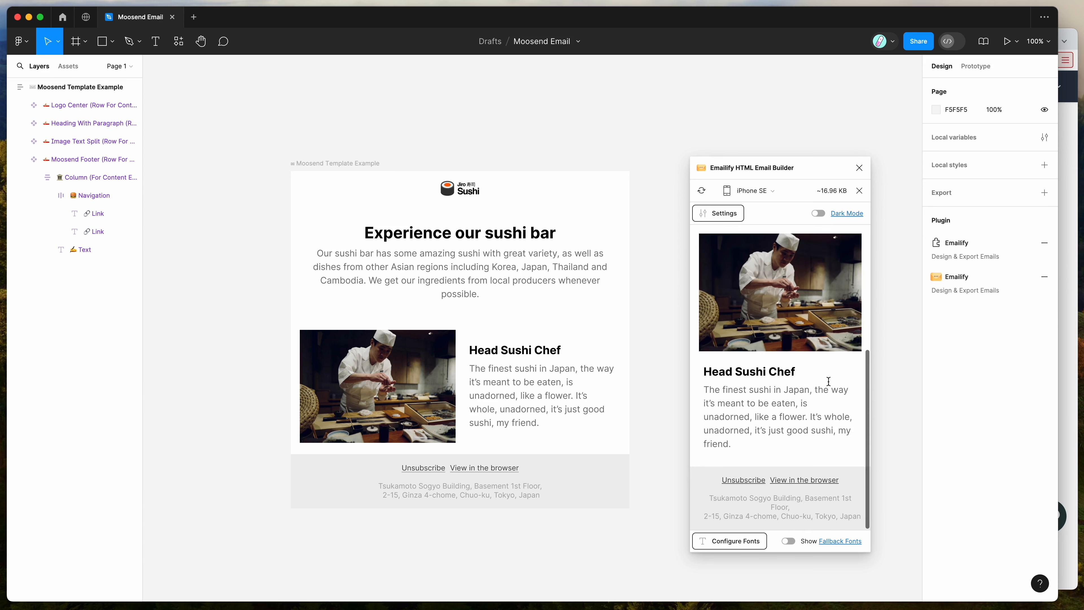
drag(814, 443, 733, 401)
click(732, 400)
- Switch the preview to Desktop and examine the heading and image sections
click(753, 190)
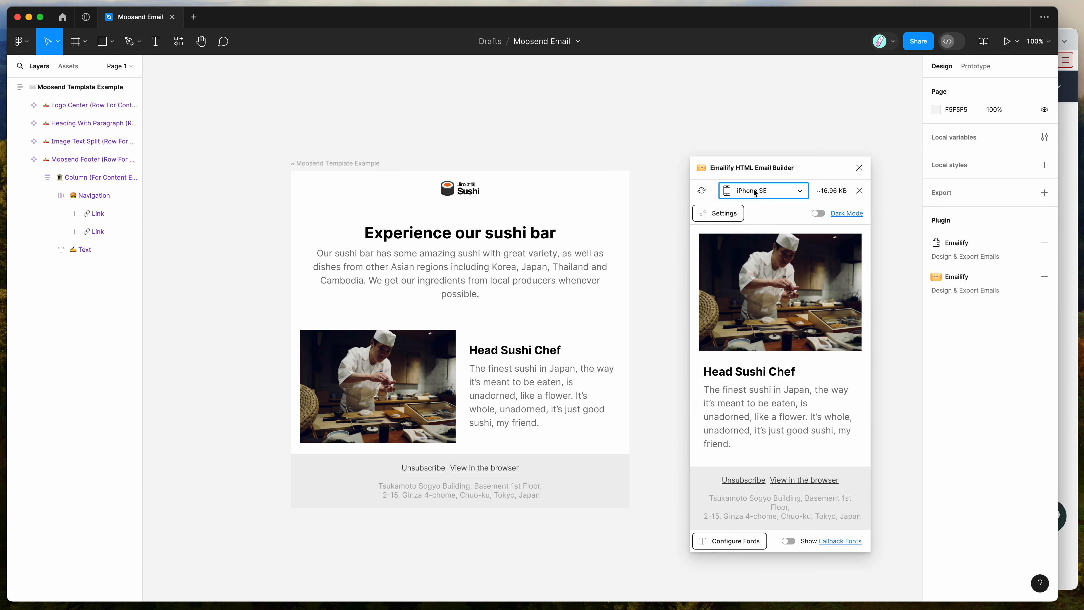
click(754, 222)
drag(802, 169, 737, 149)
drag(692, 227, 824, 294)
click(825, 294)
scroll(821, 353, up, 3)
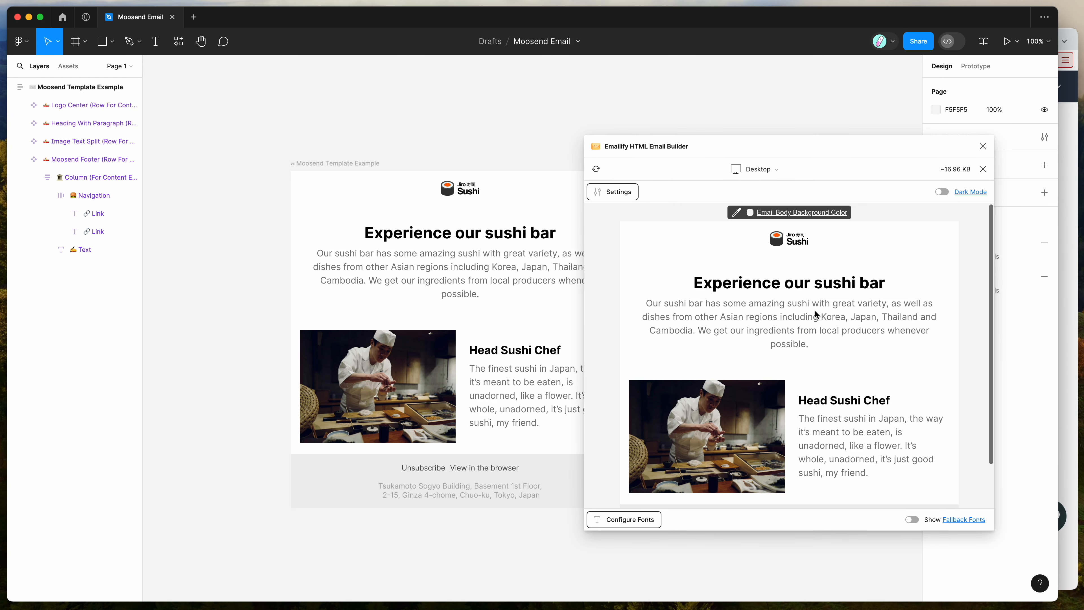
drag(717, 245, 855, 316)
click(855, 317)
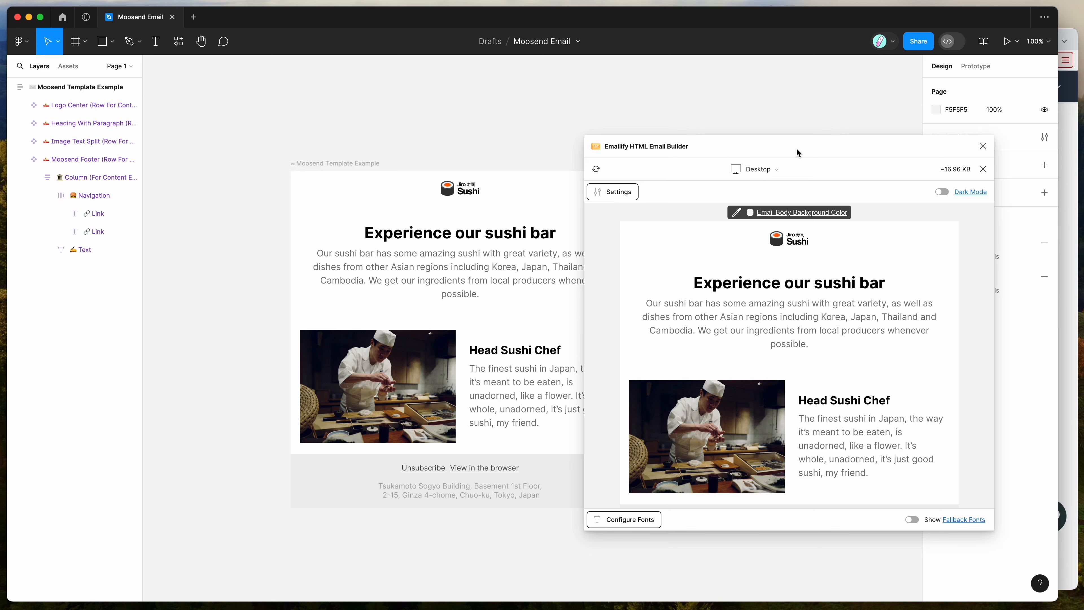
- Switch the preview to iPhone 15 and place the preview window clear of the email design
drag(796, 151, 835, 152)
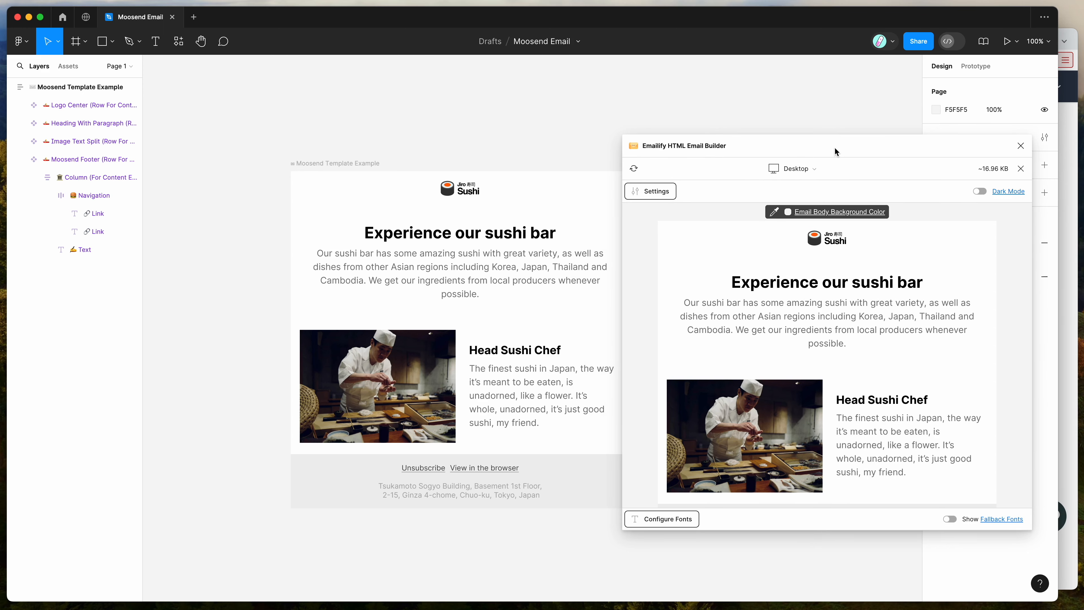
click(801, 167)
scroll(801, 231, down, 2)
click(801, 237)
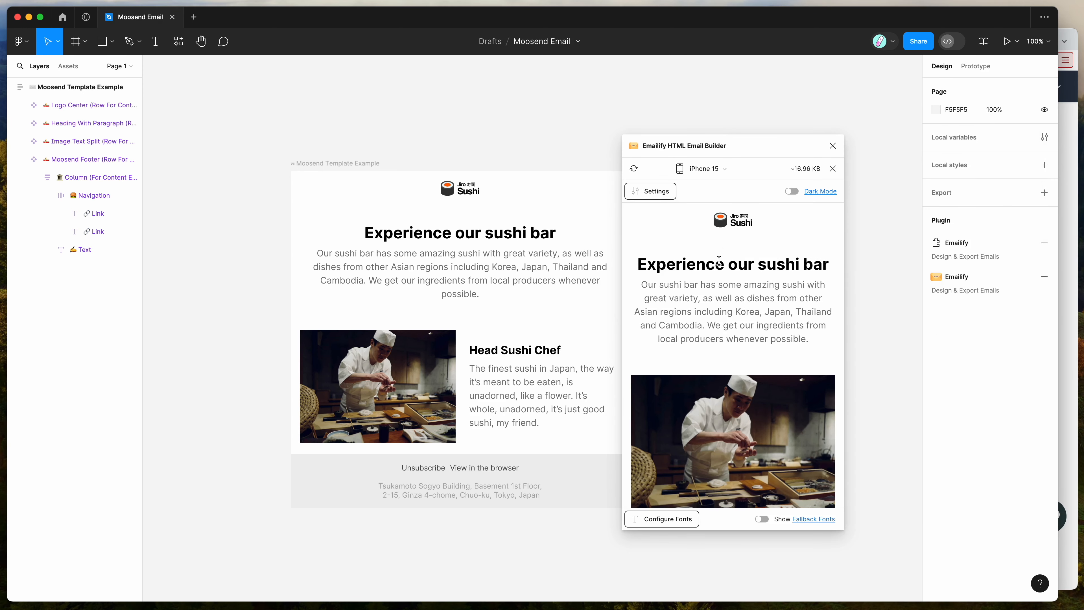
drag(714, 149, 775, 150)
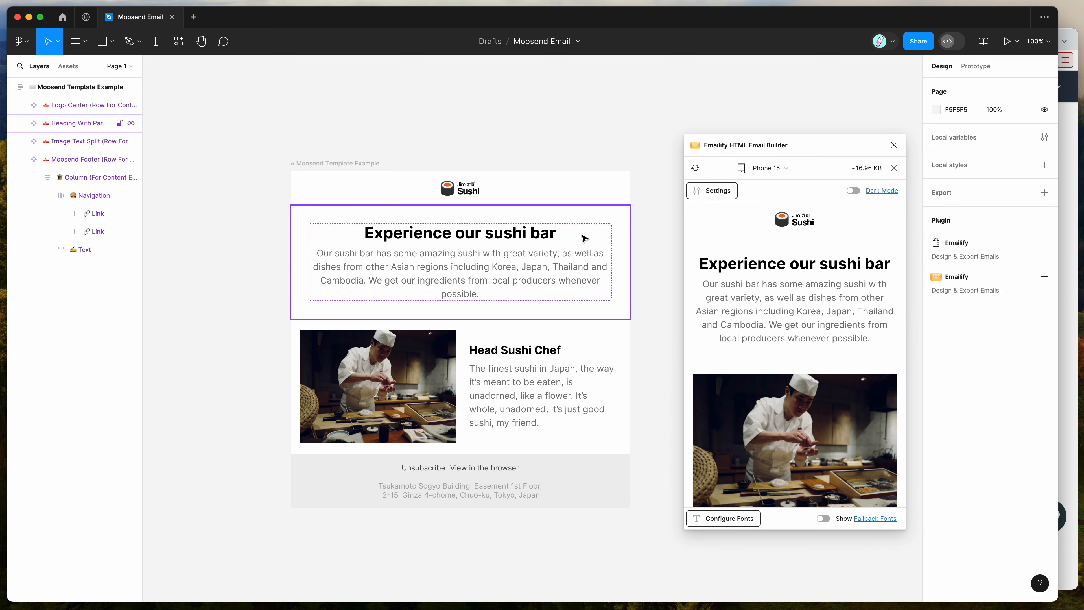
- Examine the mobile and dark mode override settings of the heading text and the Image Text Split row
click(712, 191)
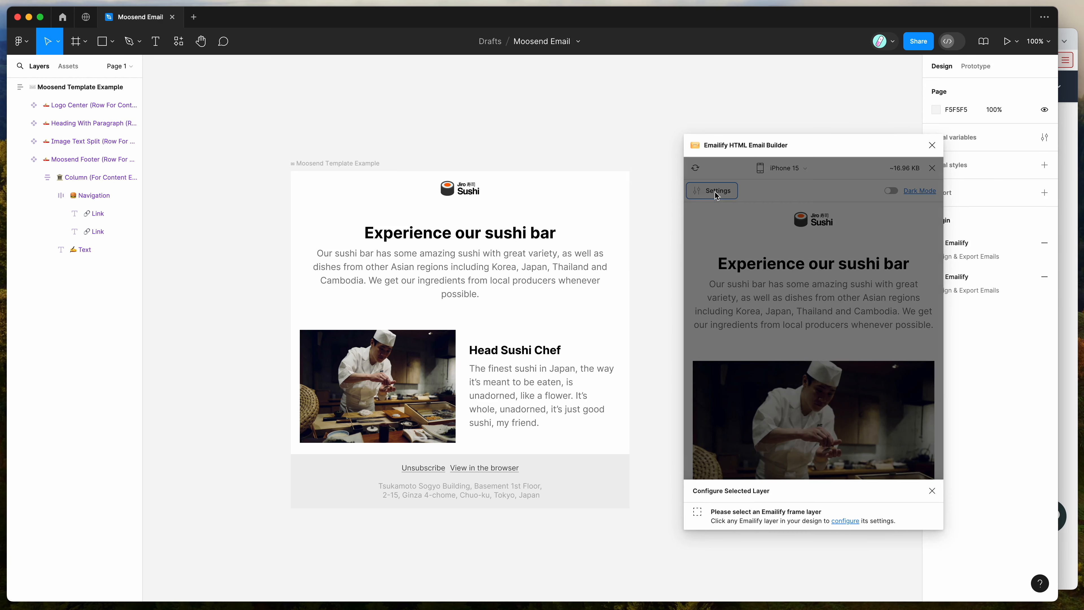
click(463, 256)
click(462, 234)
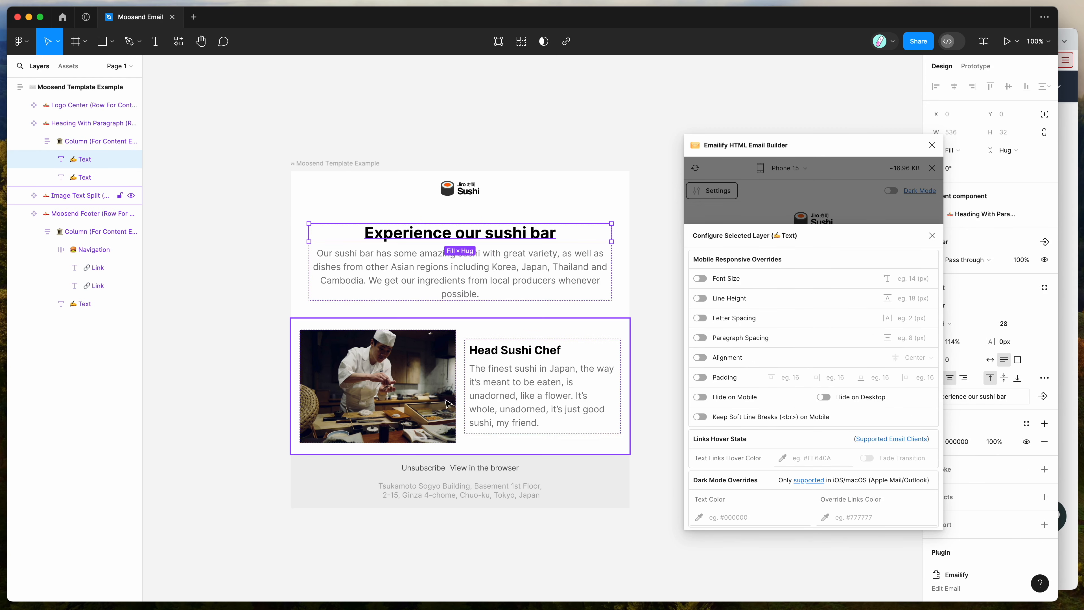
click(488, 337)
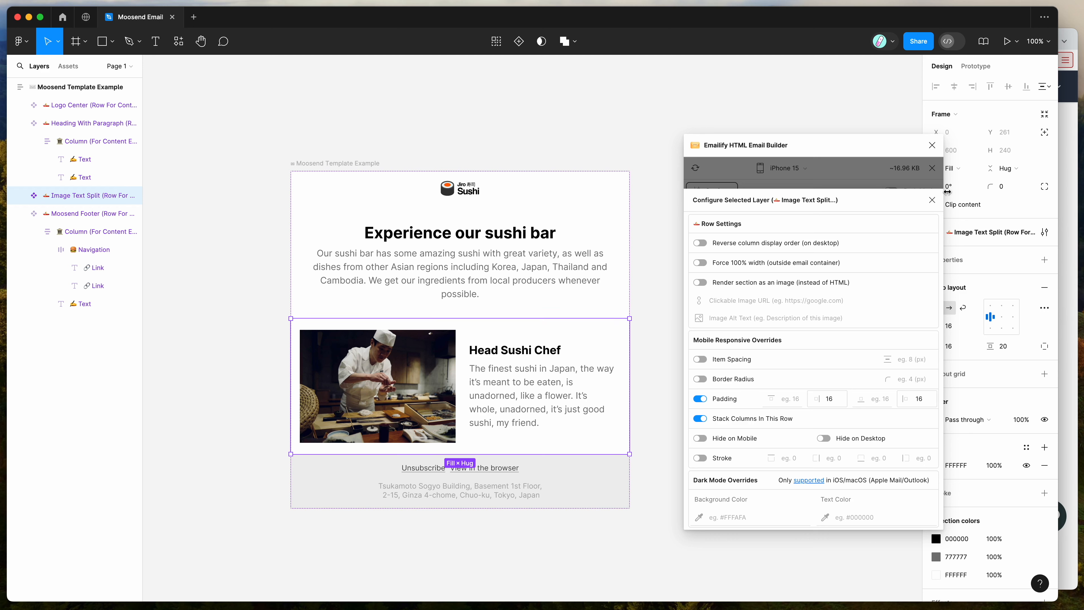
click(928, 200)
- Look through the iPhone 15 preview once more and exit the preview
drag(843, 150, 826, 149)
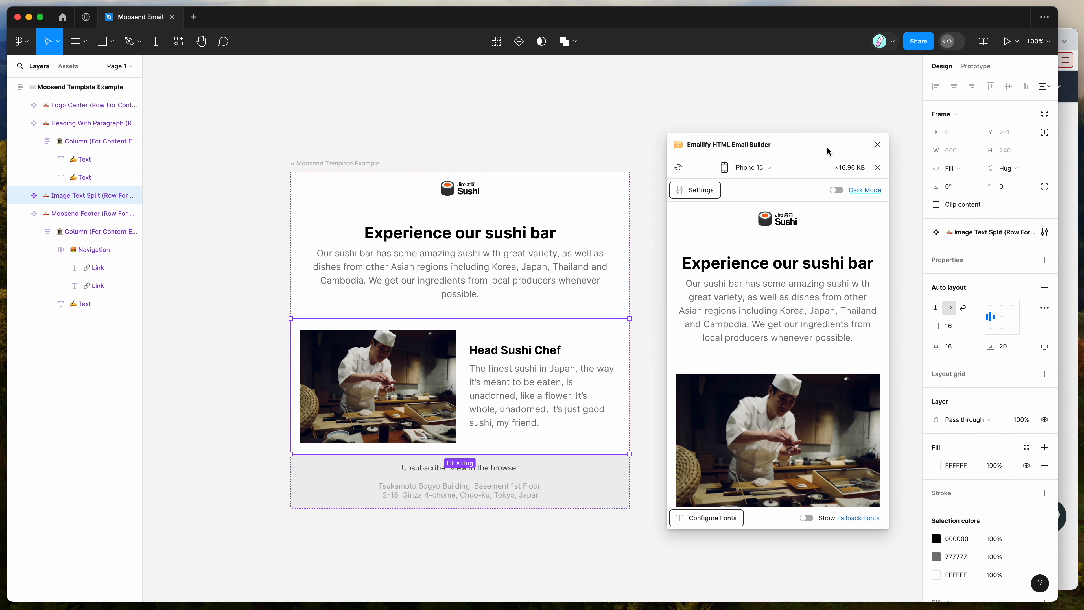
scroll(756, 267, down, 5)
scroll(756, 266, up, 5)
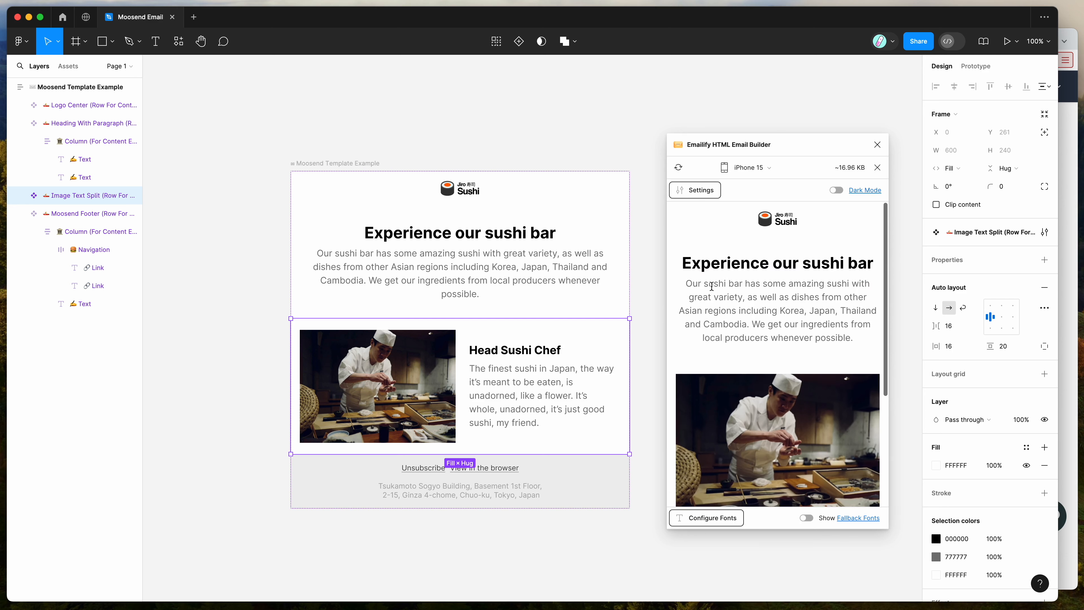
click(878, 167)
drag(858, 146, 850, 145)
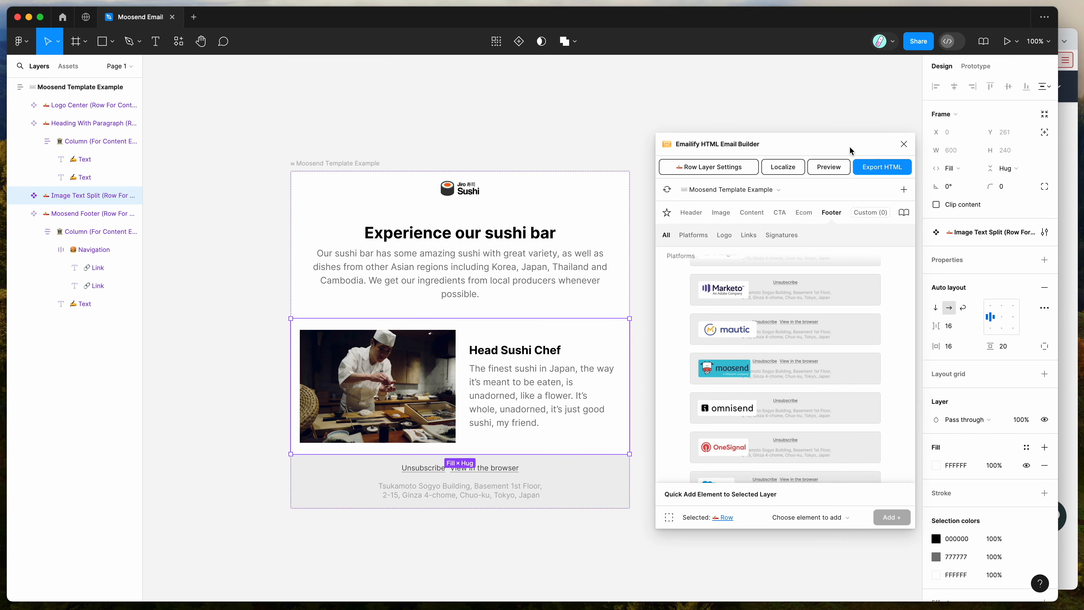
- Open the HTML export settings for the email and choose Moosend as the export platform
click(875, 170)
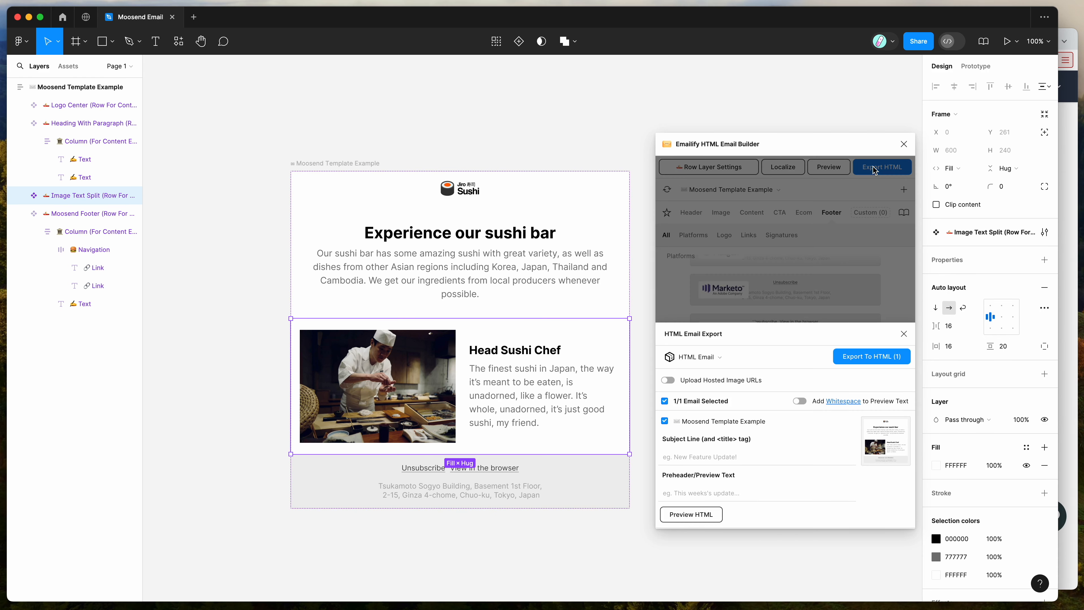
click(693, 357)
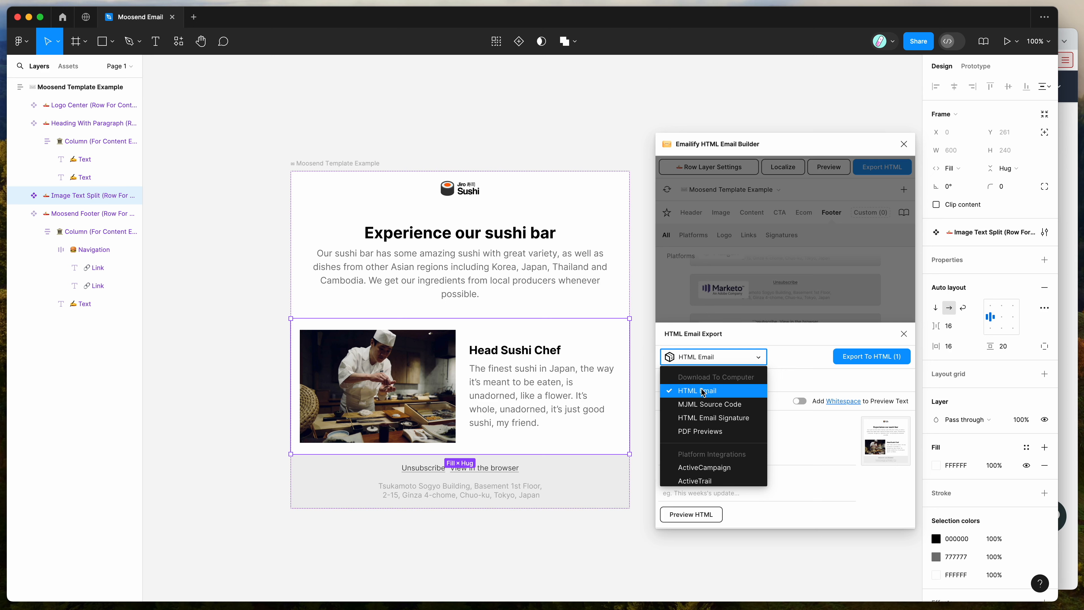
scroll(689, 431, down, 2)
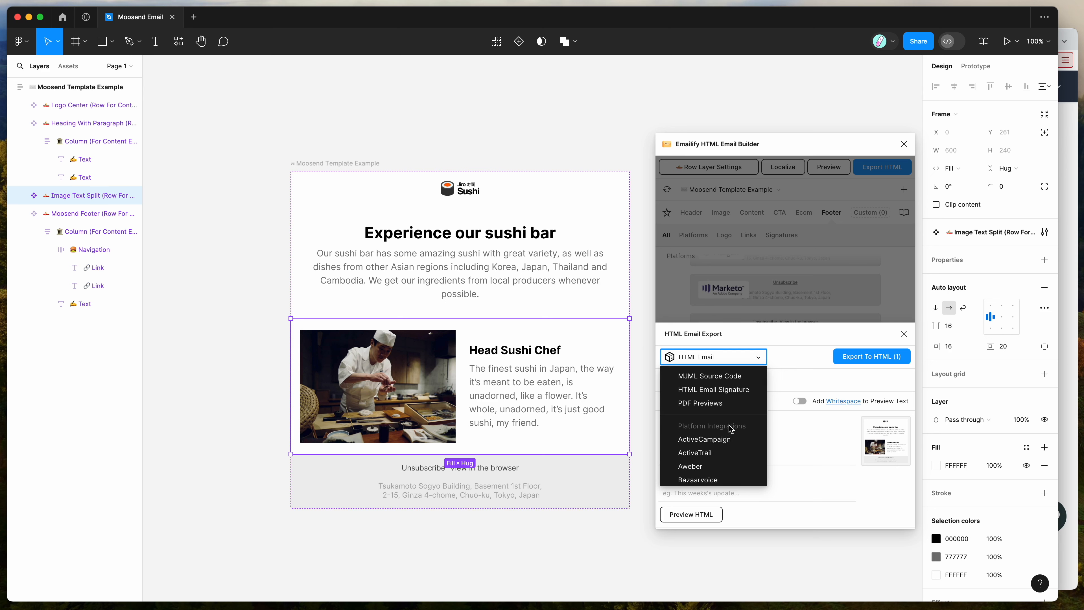
scroll(700, 431, down, 10)
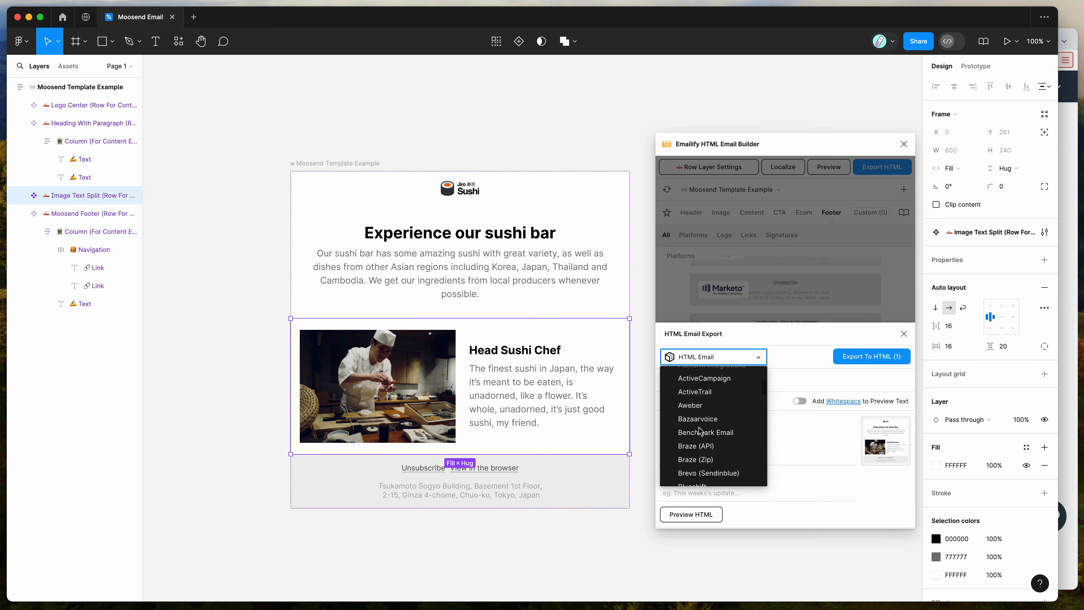
scroll(699, 426, down, 5)
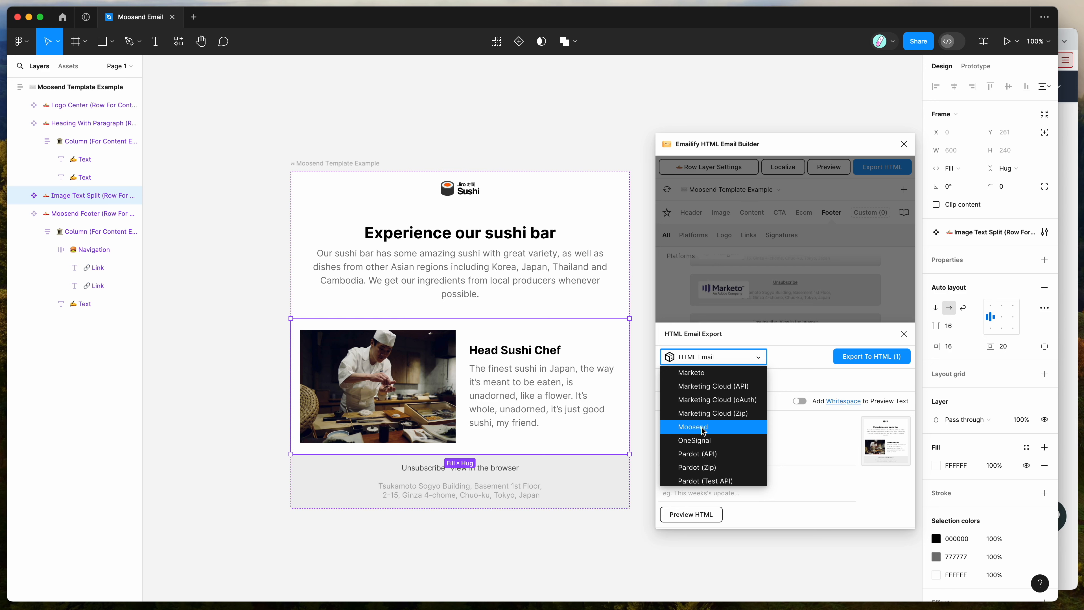
click(693, 427)
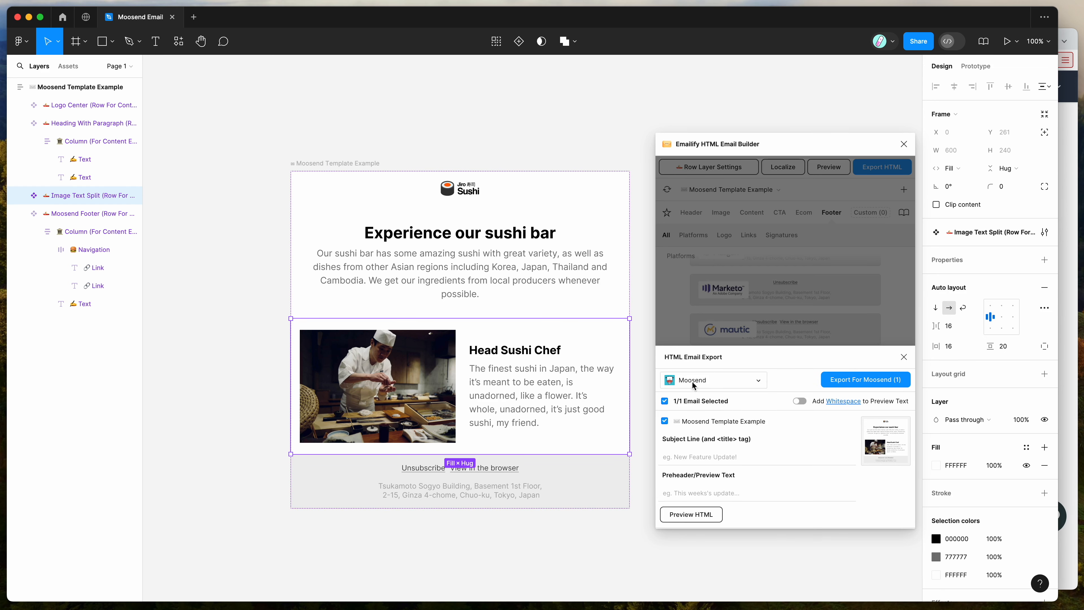
- Set the subject line to "Test Subject Line" and the preheader text to "Preheader test copy here"
click(697, 457)
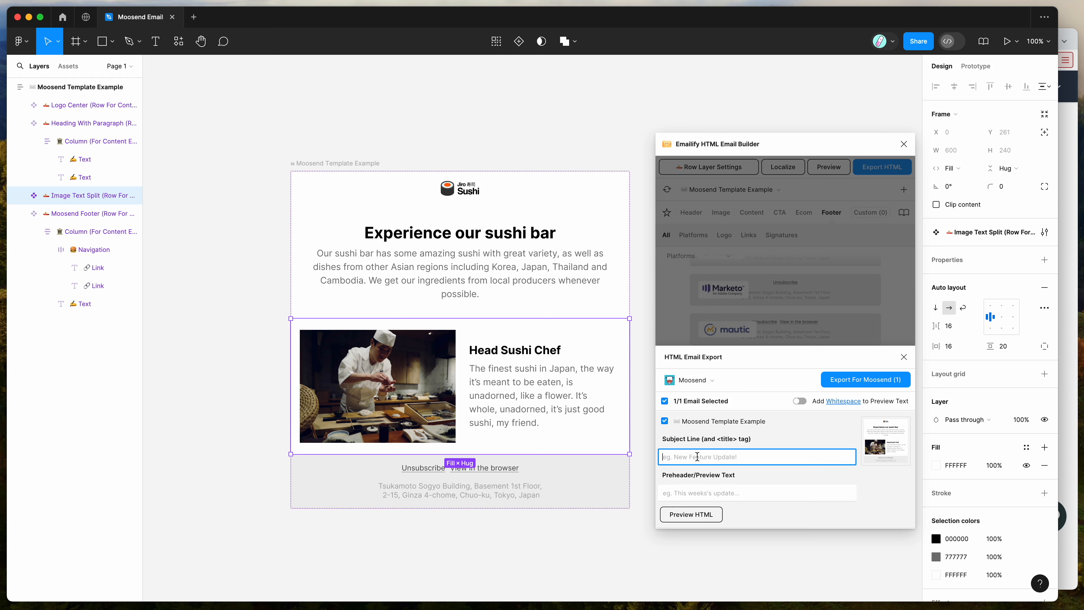
text(Test Subject Line)
click(704, 488)
text(Preheader test copy here)
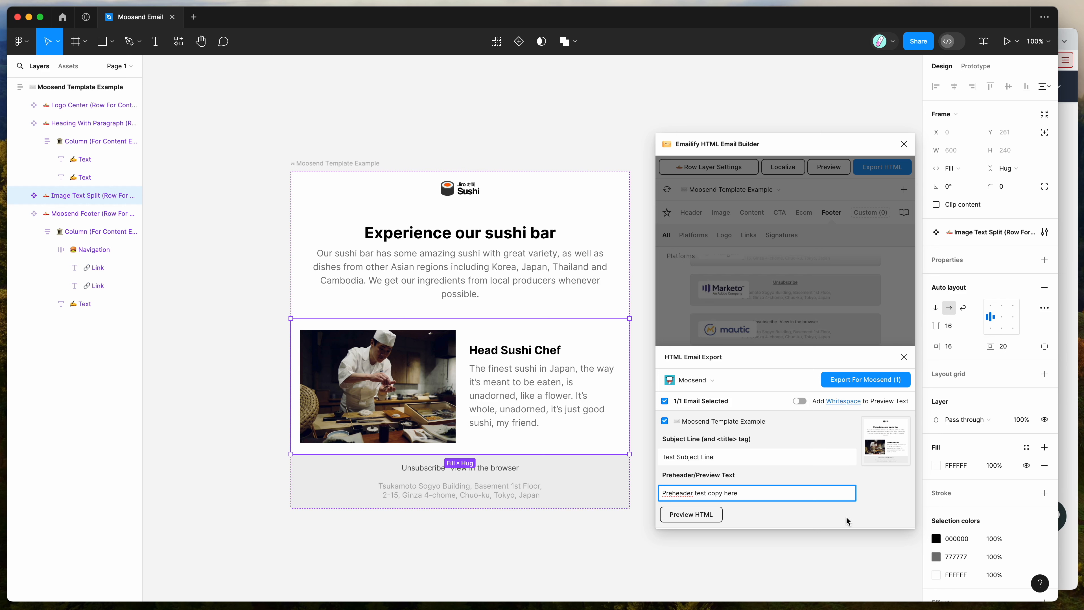
click(869, 500)
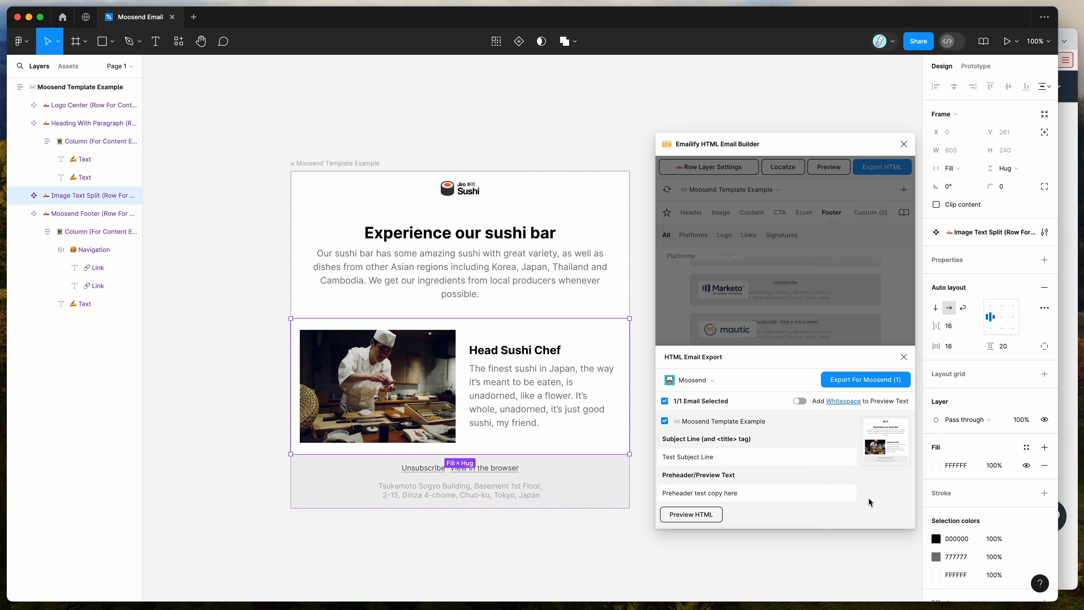
- Export the email for Moosend, save the zip file to the Desktop, and move the extracted folder's window lower on the screen
click(855, 382)
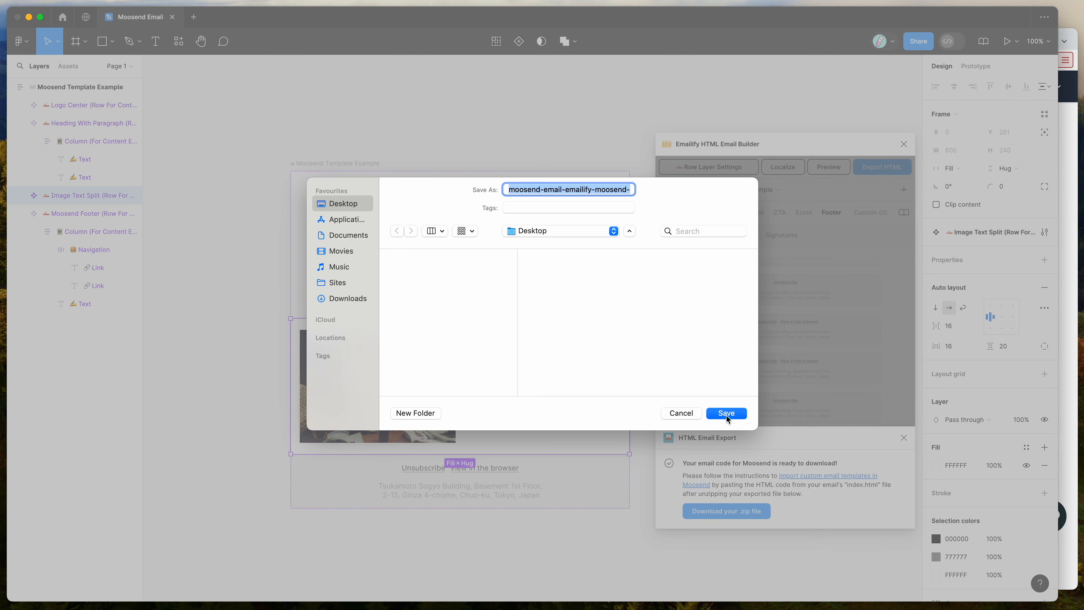
click(728, 413)
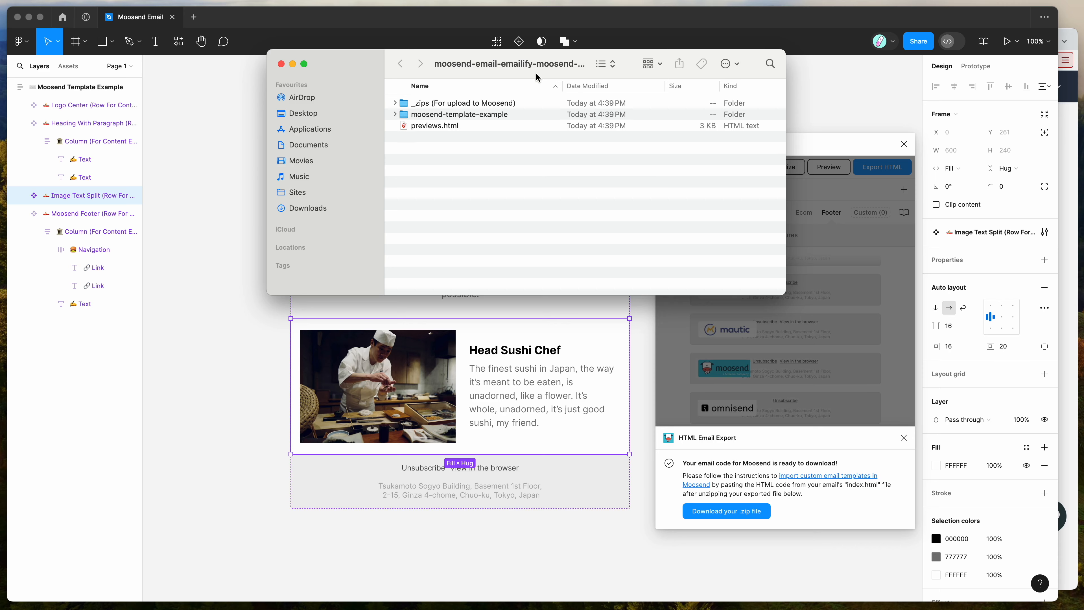
drag(528, 77, 530, 208)
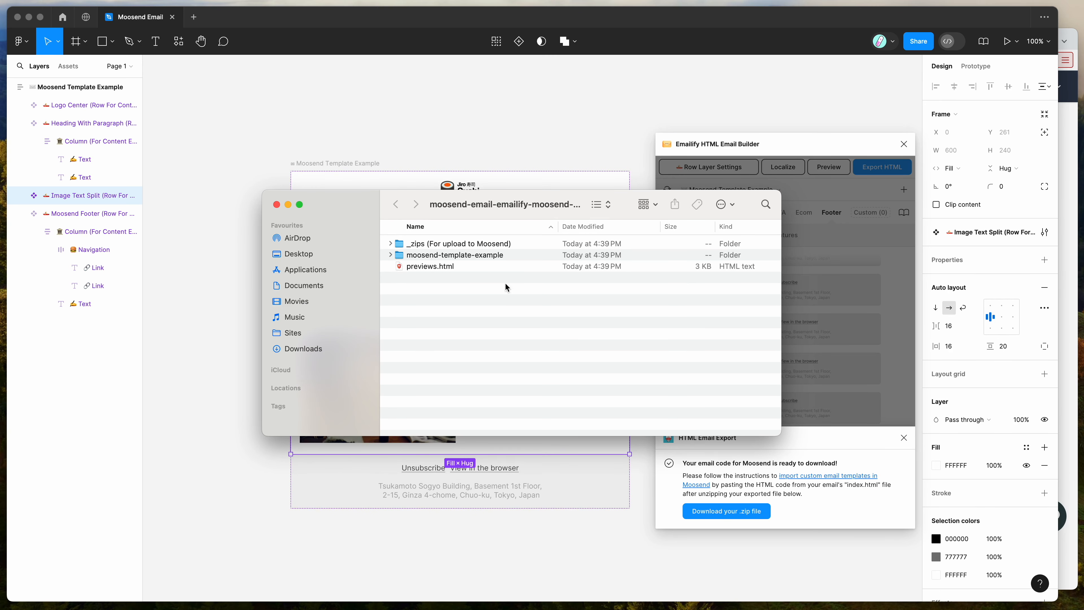
- Open previews.html from the exported folder in the browser and examine the large and small email previews
click(438, 266)
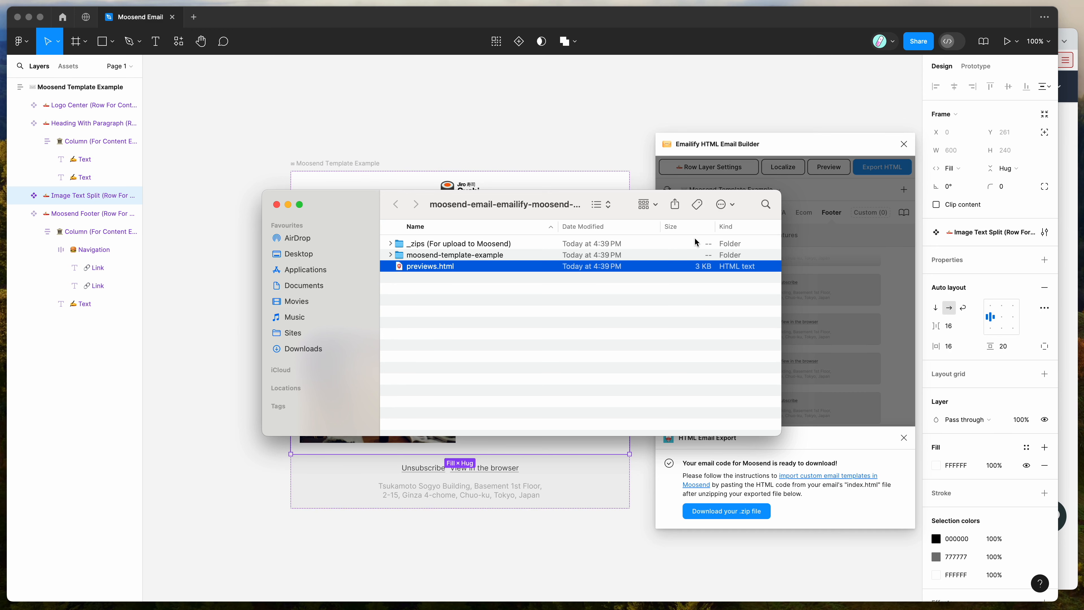
click(1067, 234)
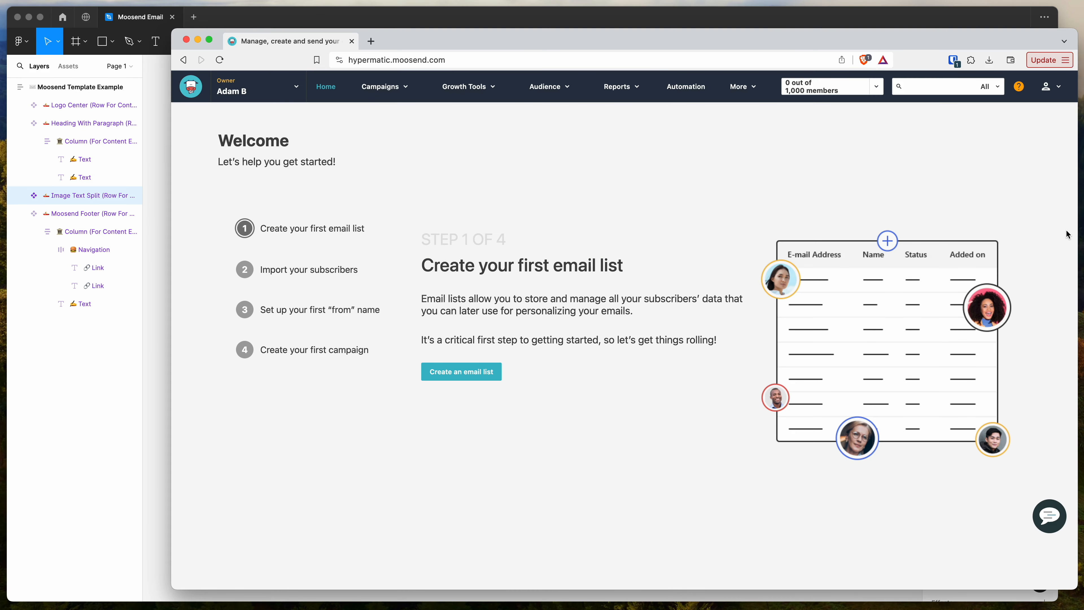
key(super+t)
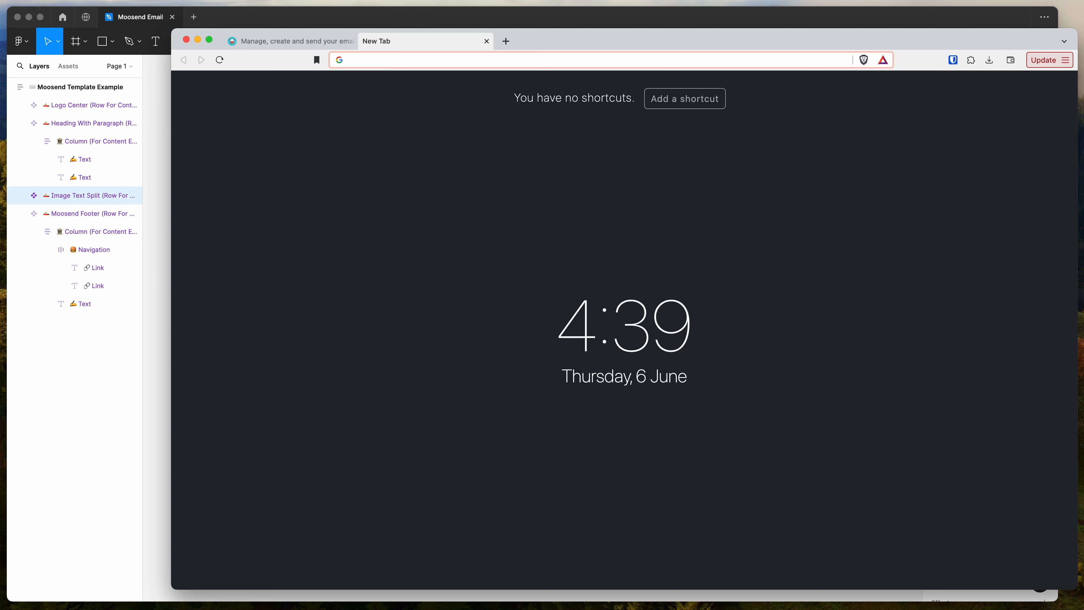
key(super+Tab)
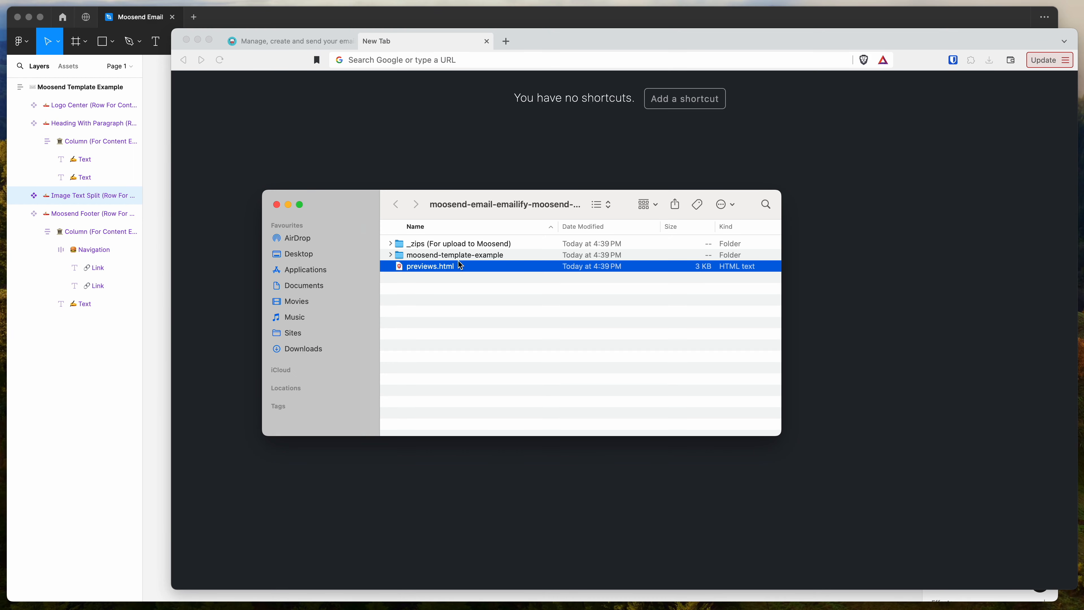
drag(444, 269, 468, 161)
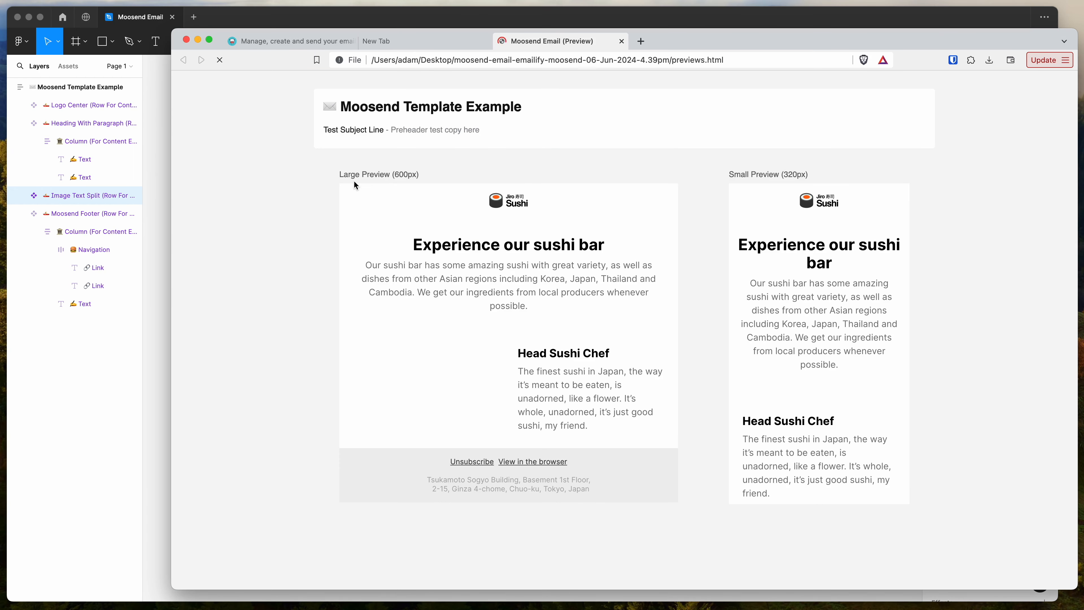
drag(400, 203, 573, 363)
click(631, 338)
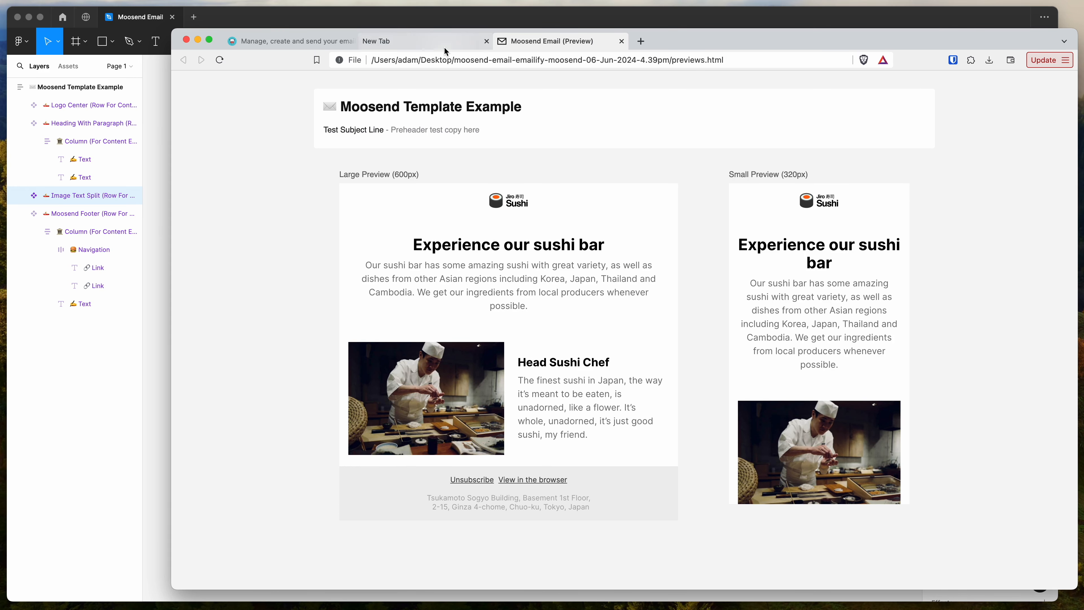
- Return to the exported files, expand the moosend-template-example folder, select index.html, and move the file window aside
key(super+Tab)
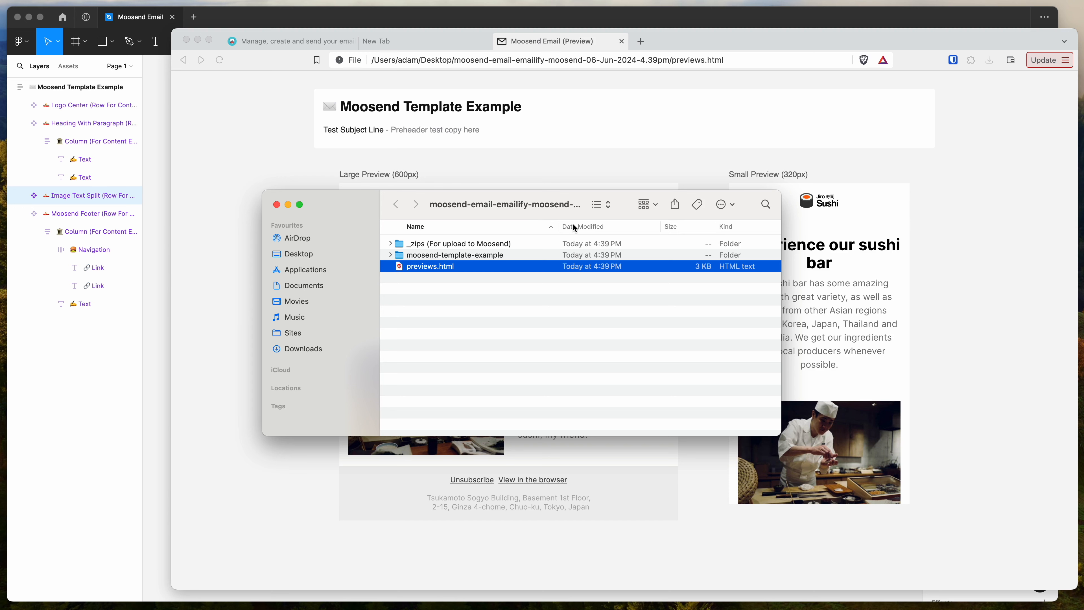
click(485, 253)
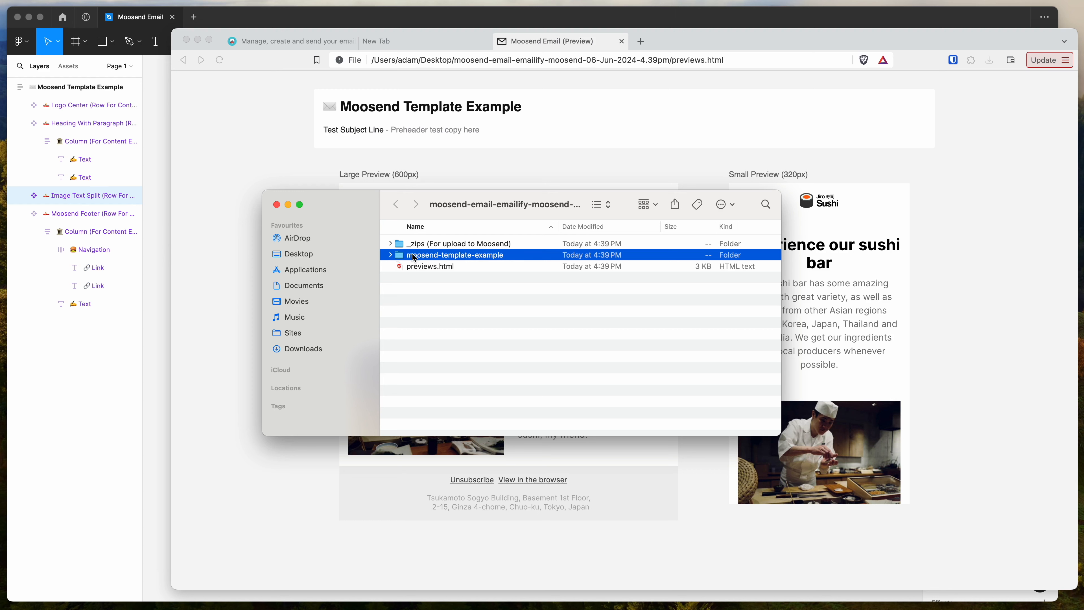
click(391, 255)
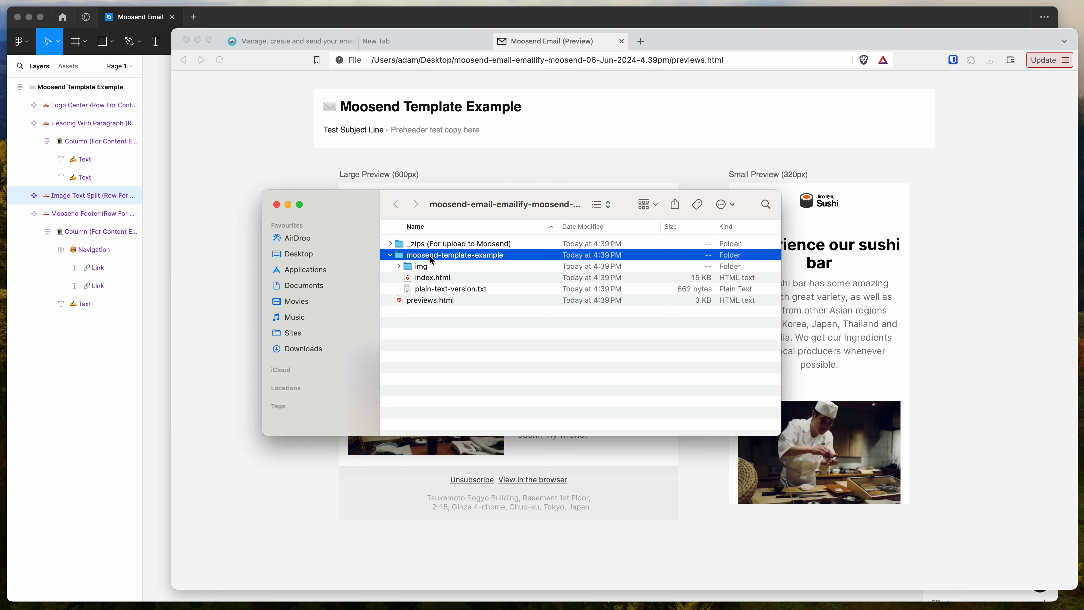
click(438, 278)
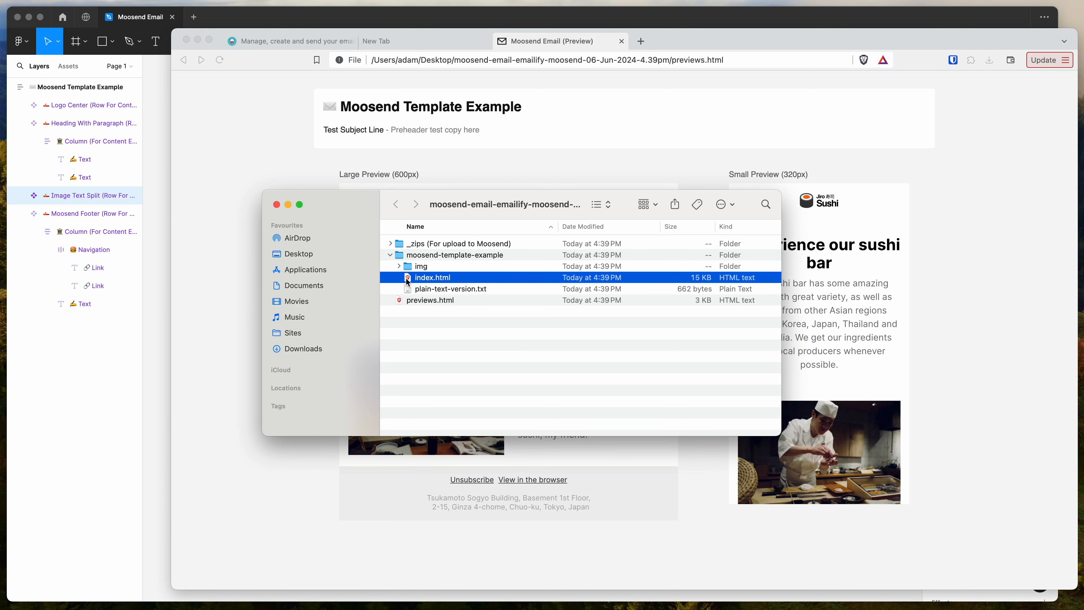
drag(470, 211, 885, 237)
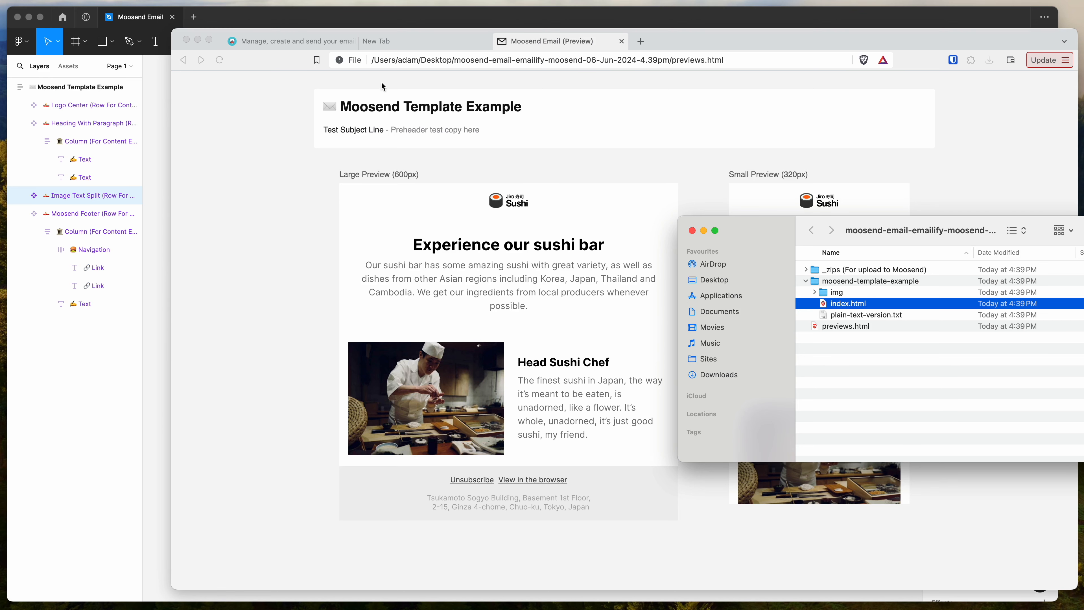
- Switch to the Moosend web app and create a new campaign of the Regular type
click(294, 41)
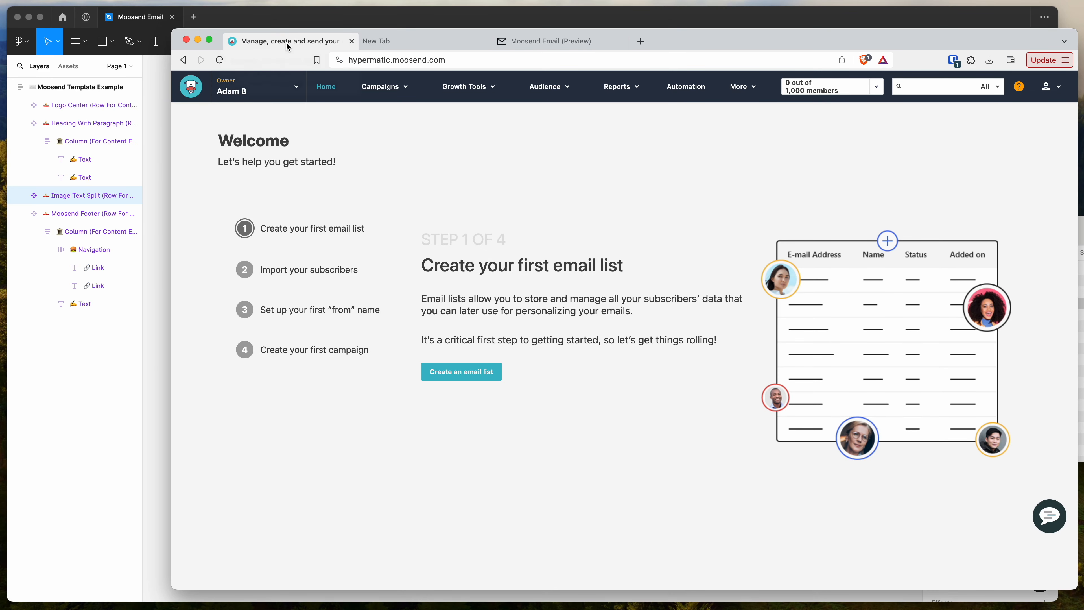
mouse_move(388, 89)
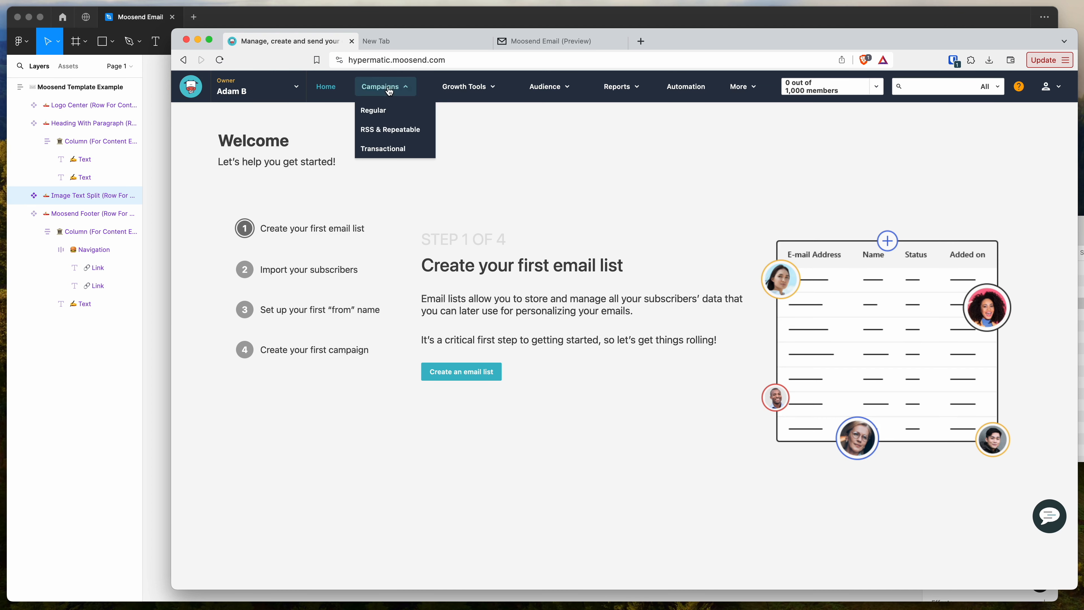
click(375, 110)
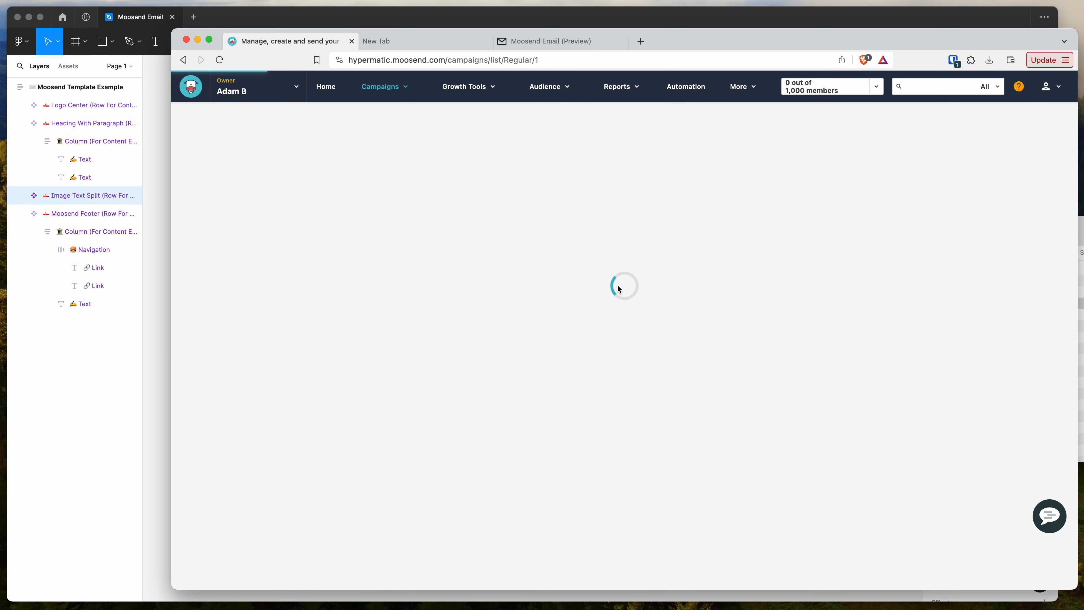
scroll(623, 303, down, 2)
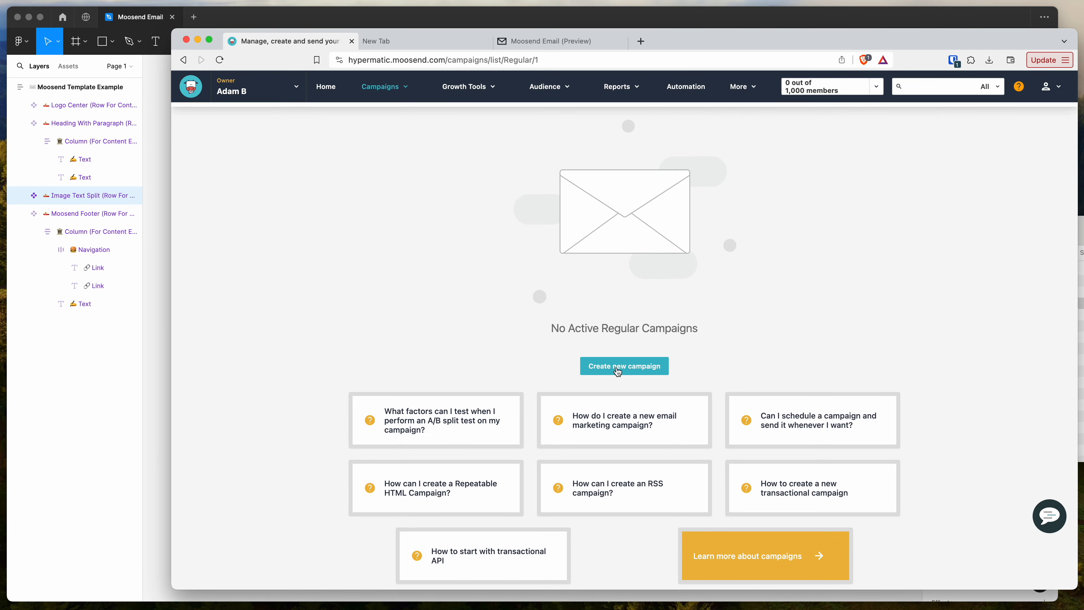
click(619, 369)
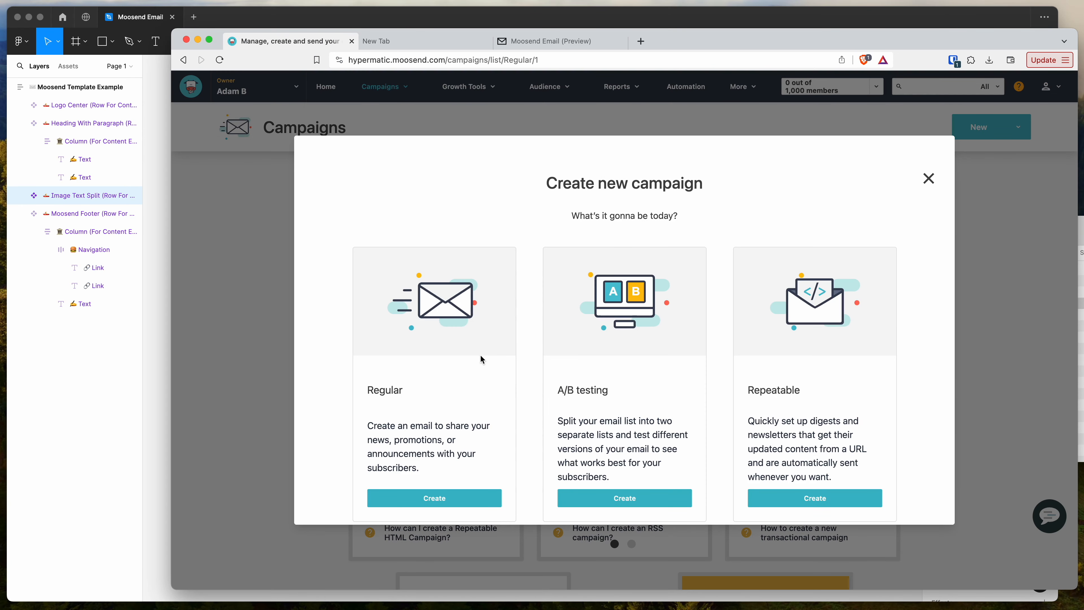
click(437, 500)
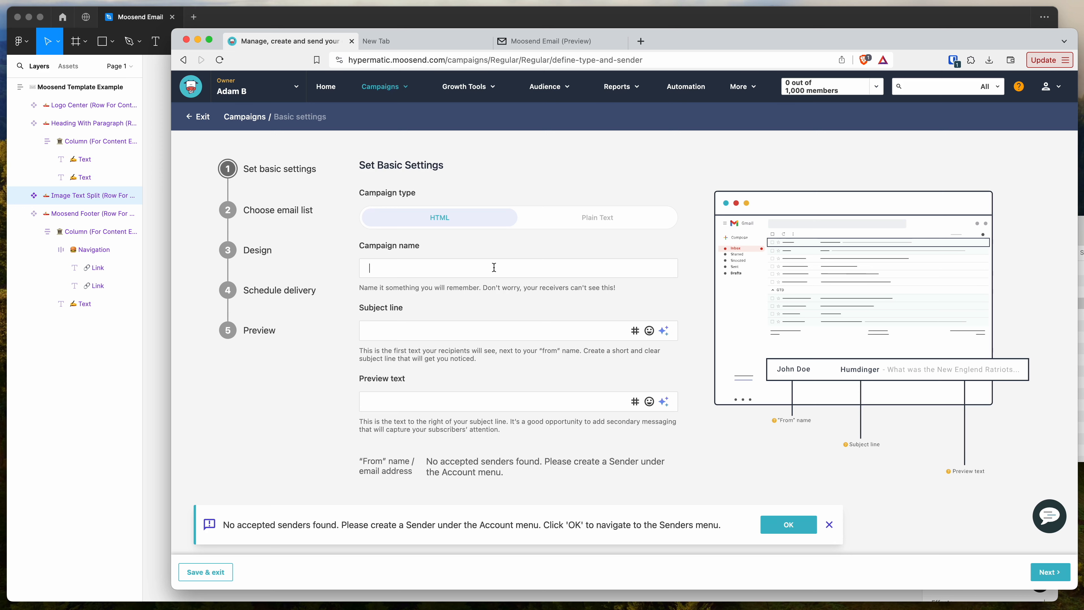
- Name the campaign "Test Campaign" and set its subject line to "Subject Line Test"
text(Test Campaign)
scroll(478, 271, down, 2)
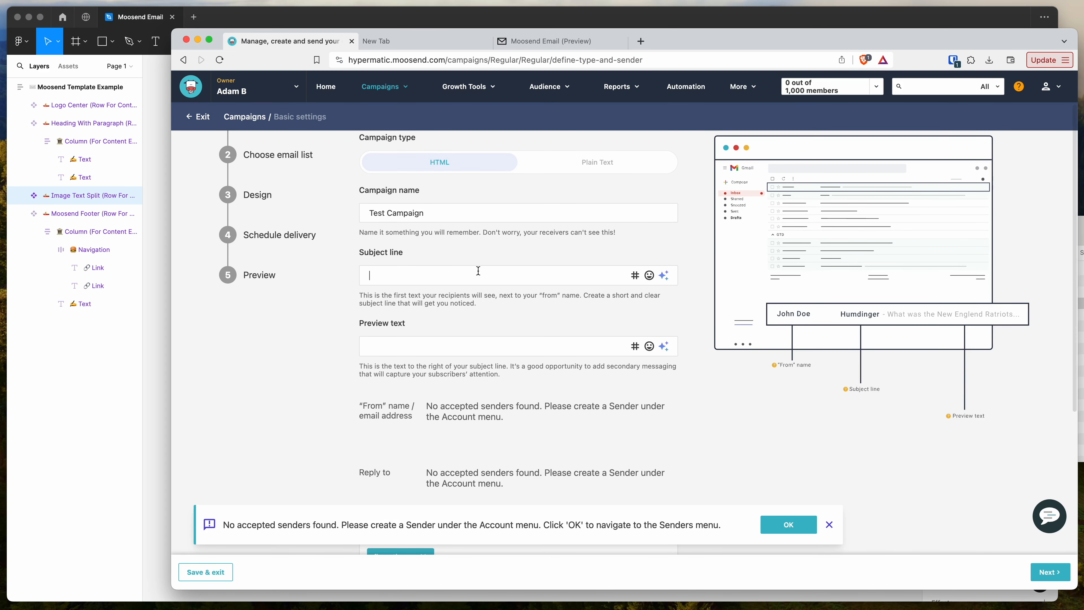
click(478, 270)
text(Subject Line Test)
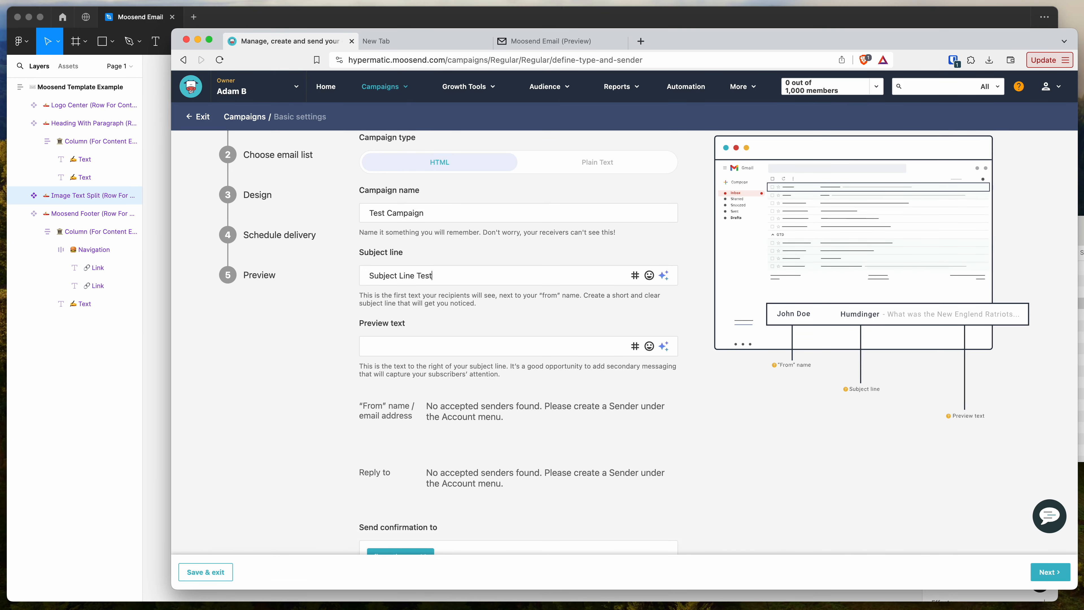
- Check the preheader text in Emailify's HTML export settings in Figma against the campaign's preview text field in Moosend
scroll(386, 316, down, 1)
click(387, 316)
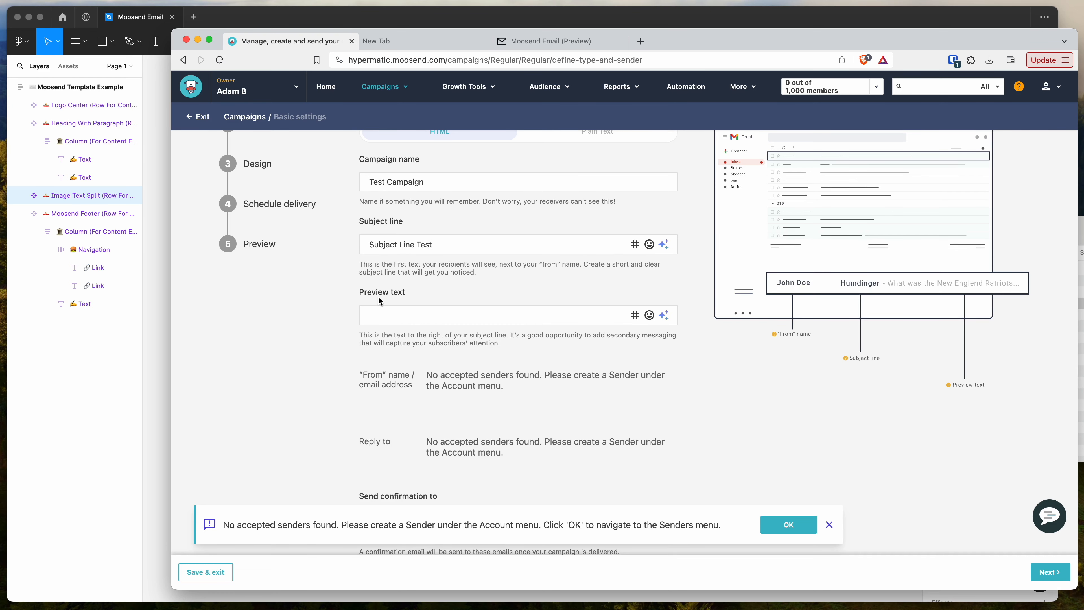
click(153, 336)
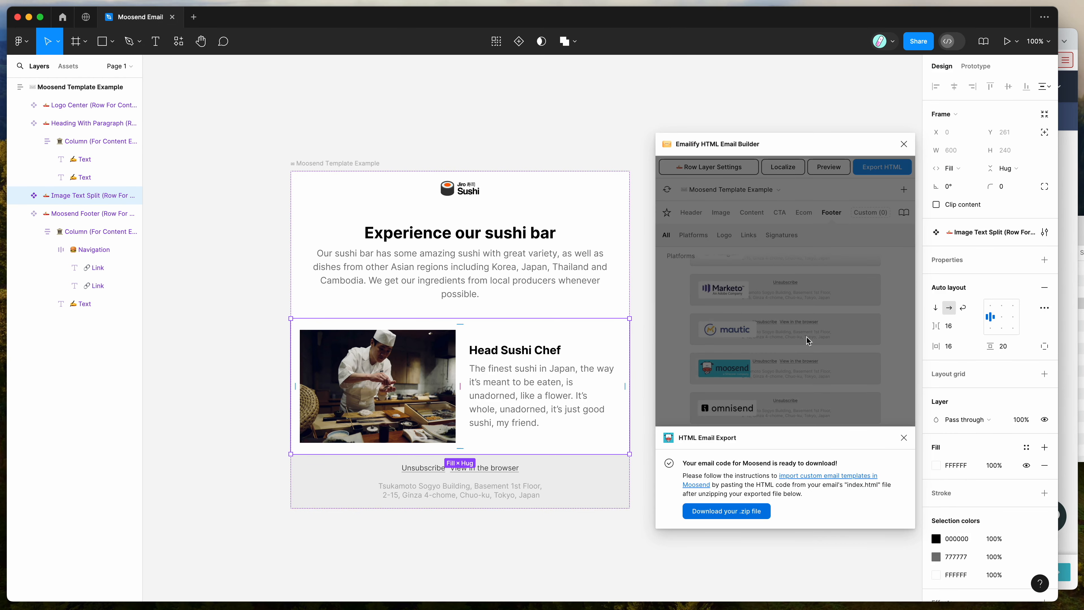
click(872, 170)
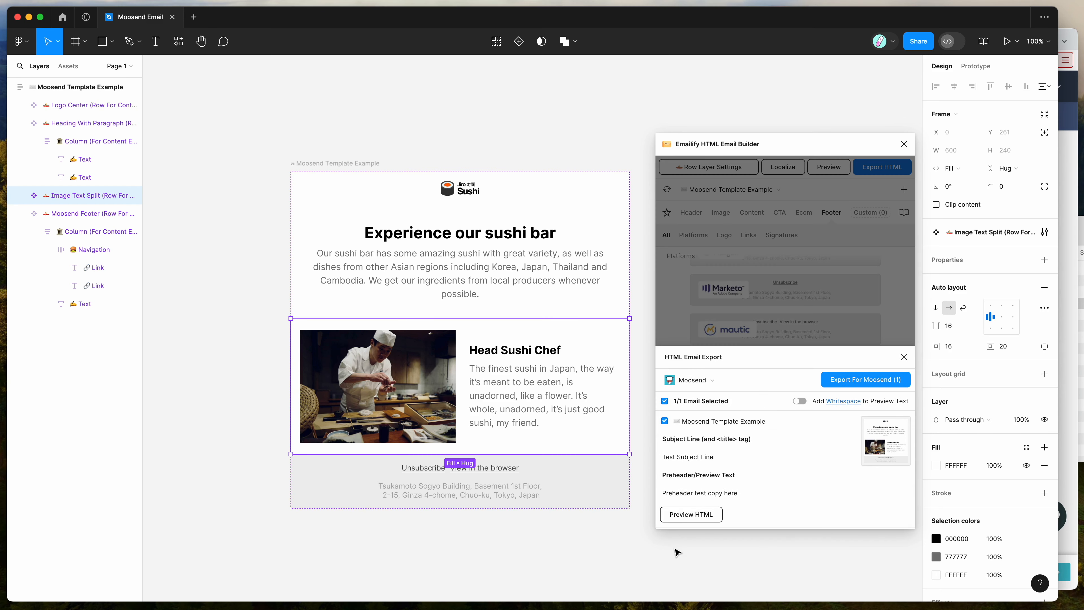
drag(756, 494, 638, 497)
click(716, 494)
drag(756, 494, 663, 494)
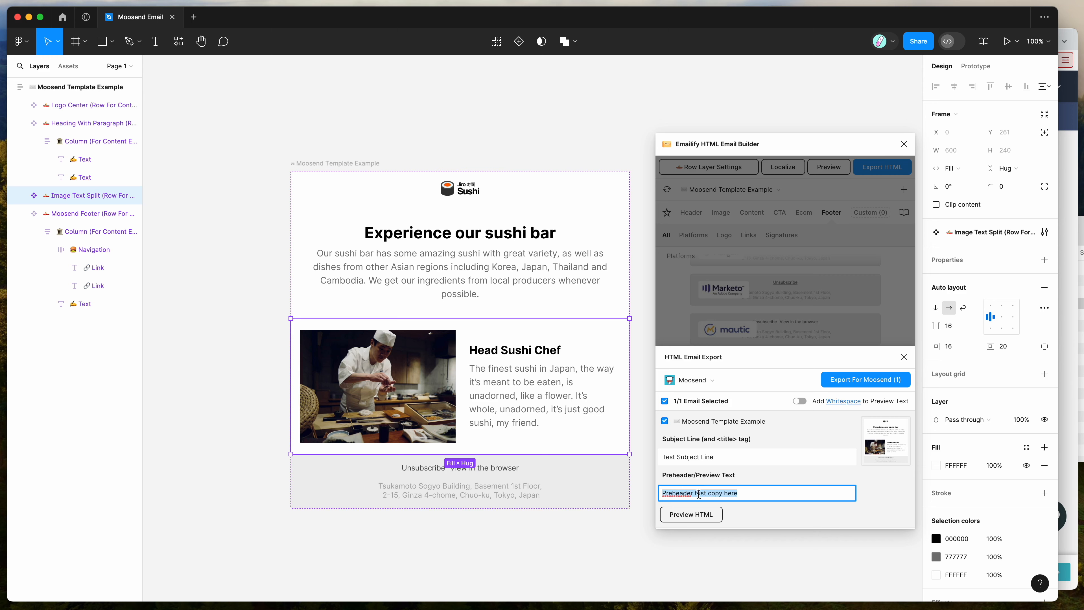
key(super+Tab)
click(435, 316)
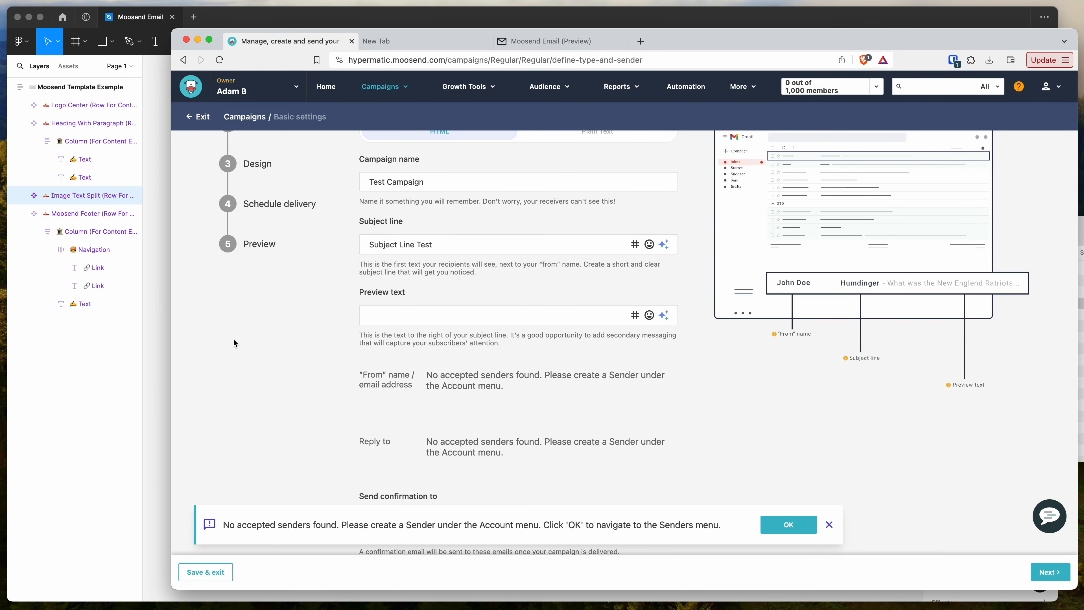
- Compare the subject line and preheader fields in Emailify's export settings with the Moosend campaign's subject line and preview text
click(161, 381)
drag(731, 456, 599, 455)
click(1070, 414)
drag(444, 239, 299, 248)
click(160, 352)
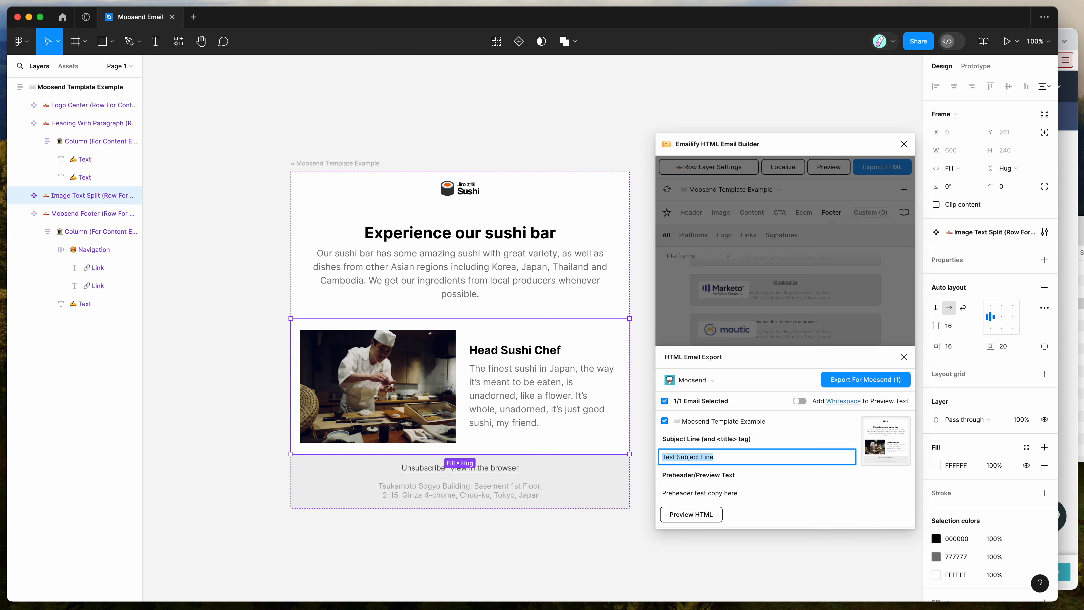
click(788, 457)
drag(807, 457, 606, 458)
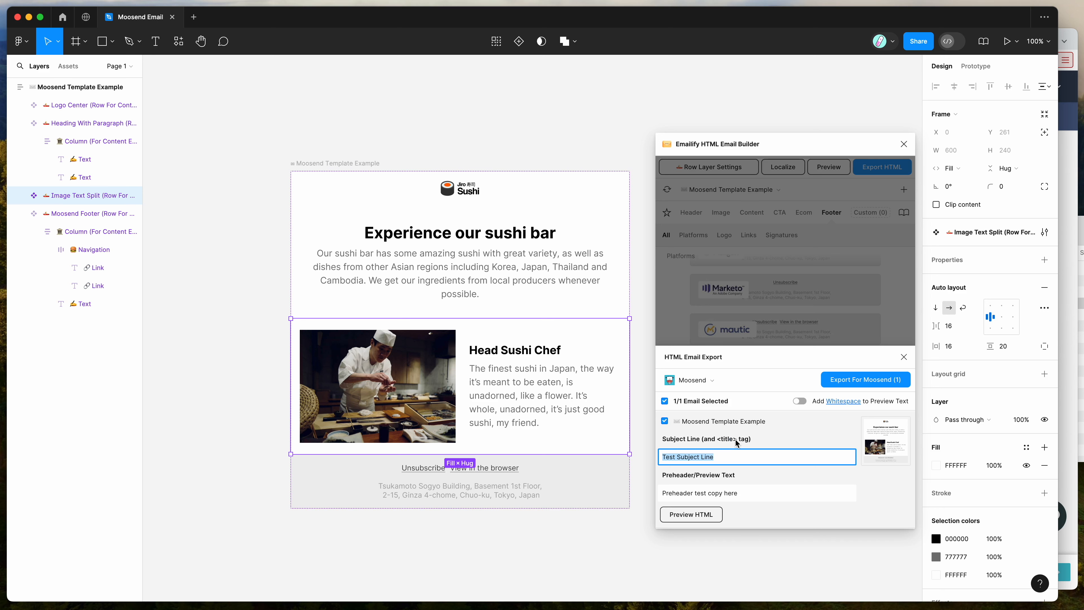
drag(735, 452, 609, 453)
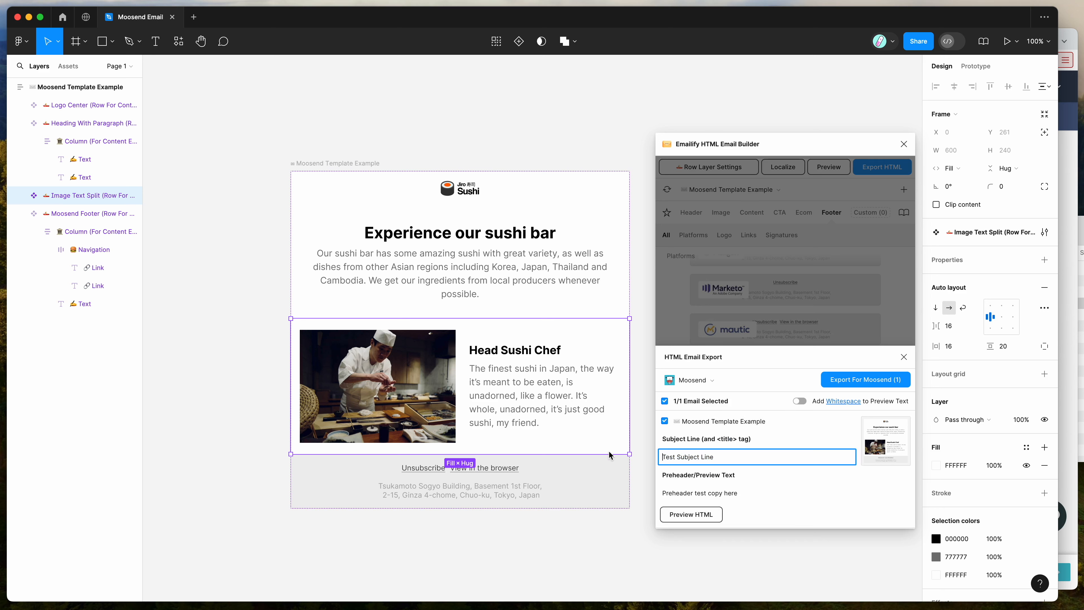
triple_click(742, 454)
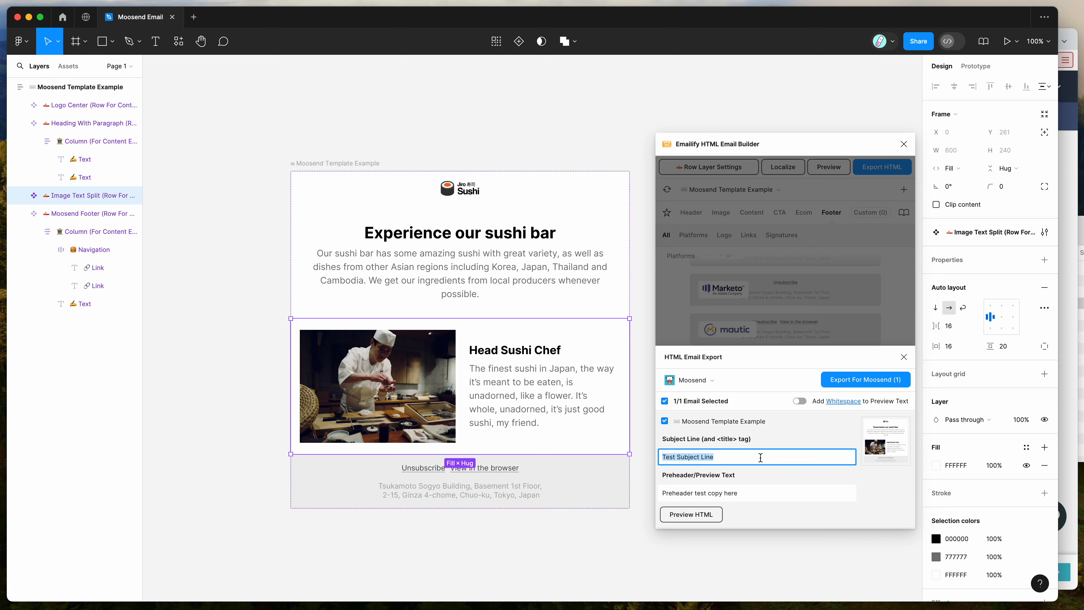
click(756, 492)
click(1067, 396)
click(459, 318)
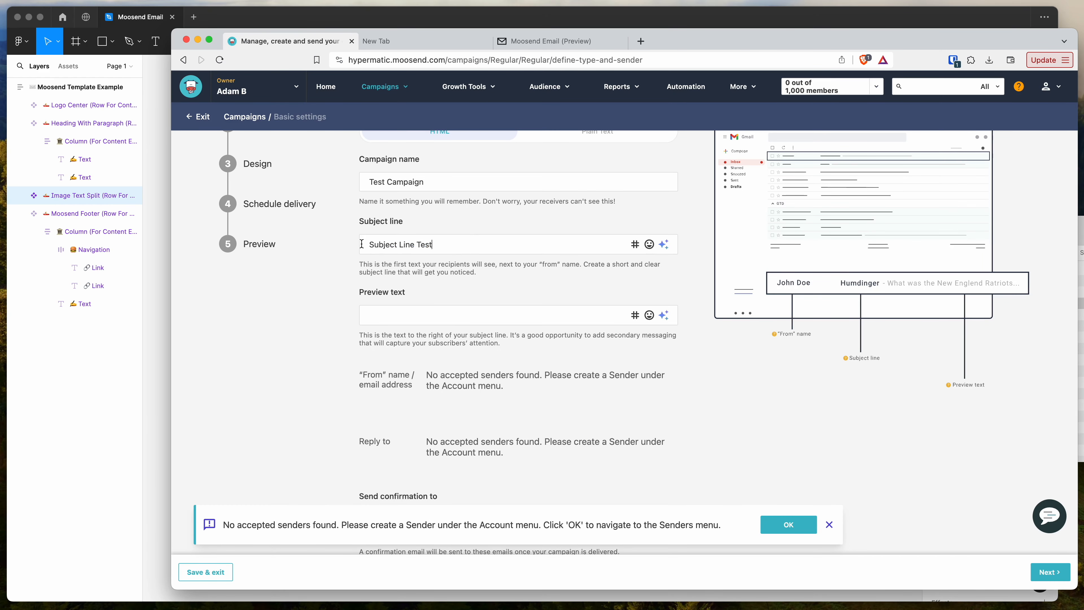
- Advance the campaign past the basic settings and the email list choice to the Design stage, without selecting a list
scroll(403, 230, down, 5)
scroll(403, 230, down, 2)
click(1034, 578)
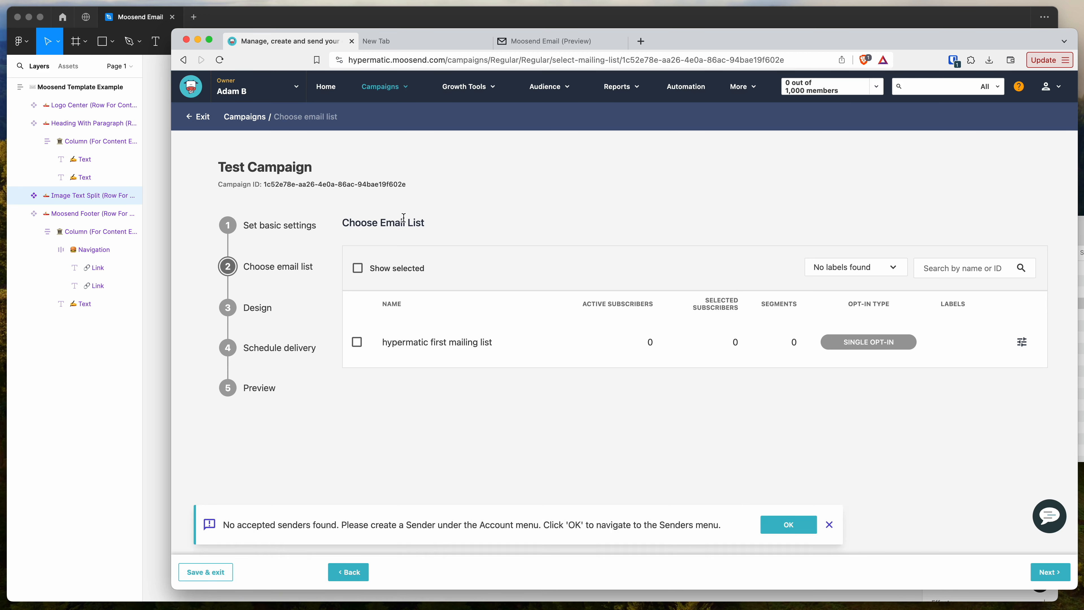
click(1049, 575)
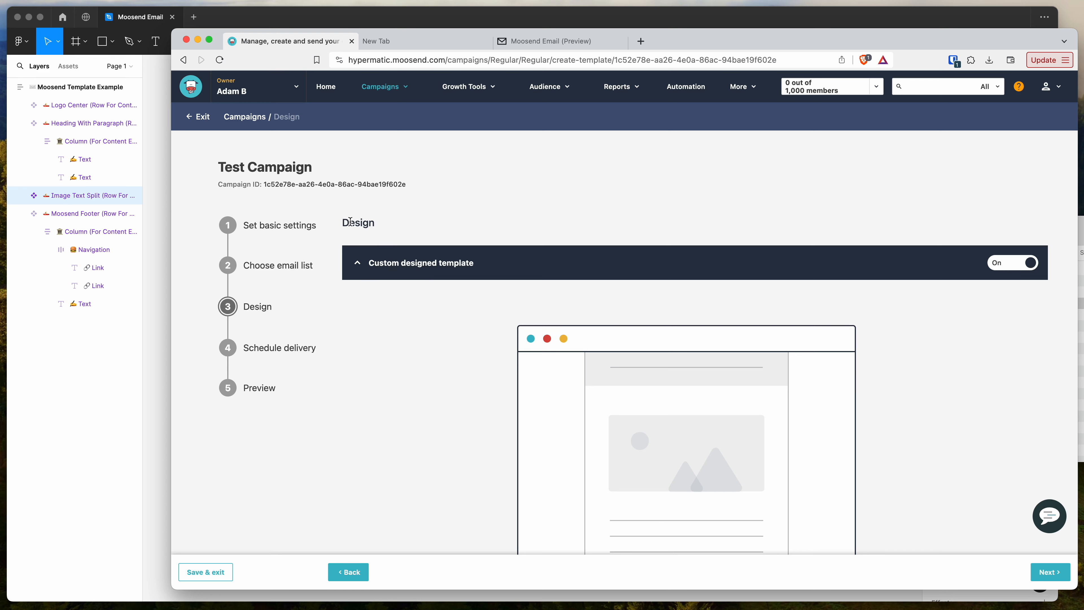
- Switch the campaign design to the imported campaign template and activate the field for importing pasted HTML code
scroll(336, 225, up, 1)
scroll(336, 224, down, 1)
scroll(336, 224, up, 1)
scroll(333, 276, down, 10)
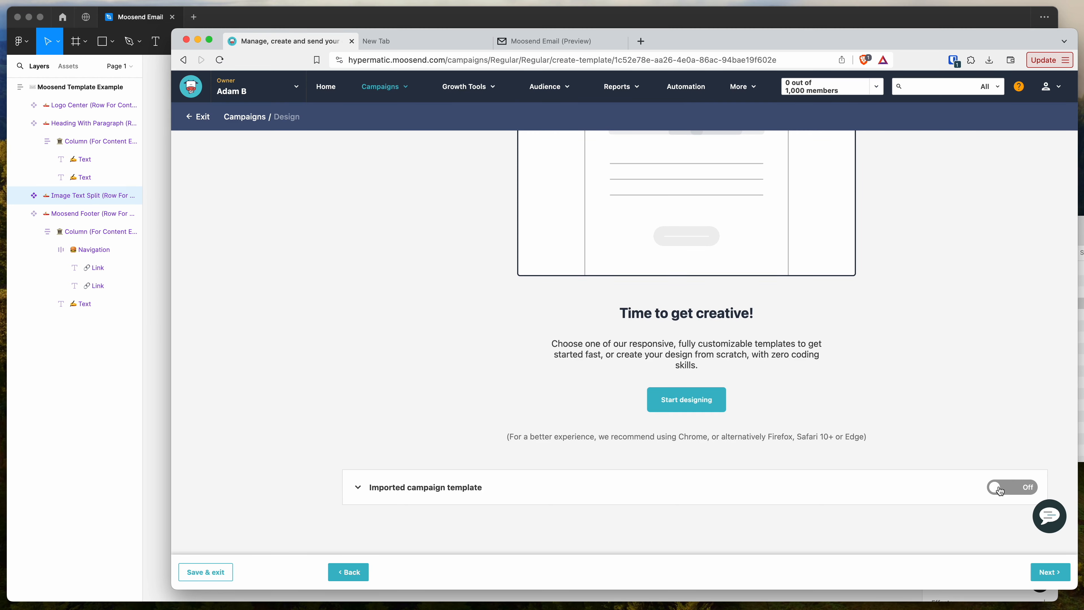
click(1018, 487)
scroll(751, 376, up, 5)
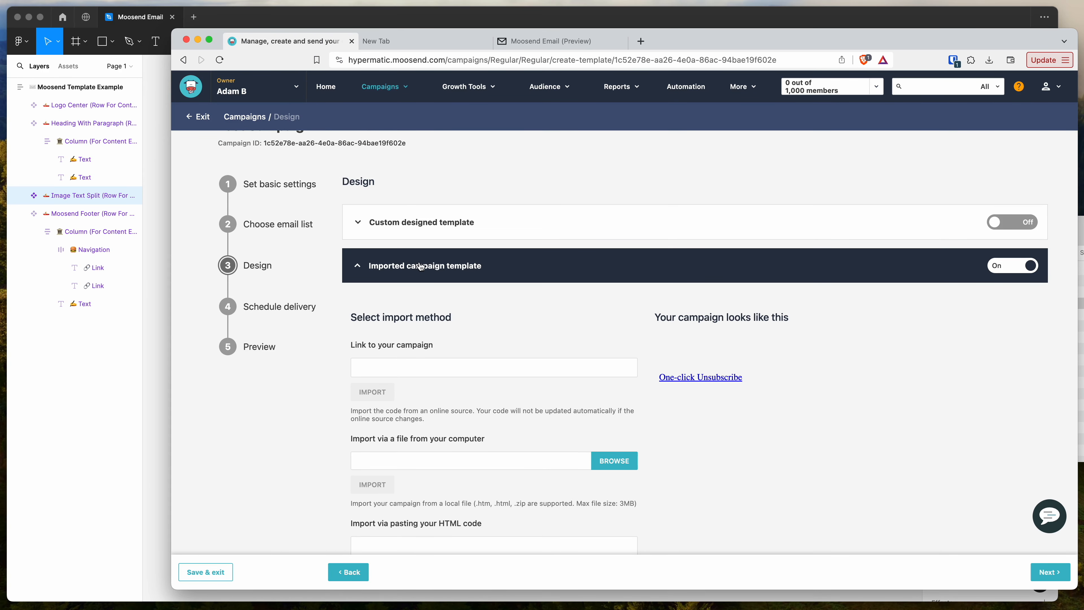
scroll(479, 261, down, 1)
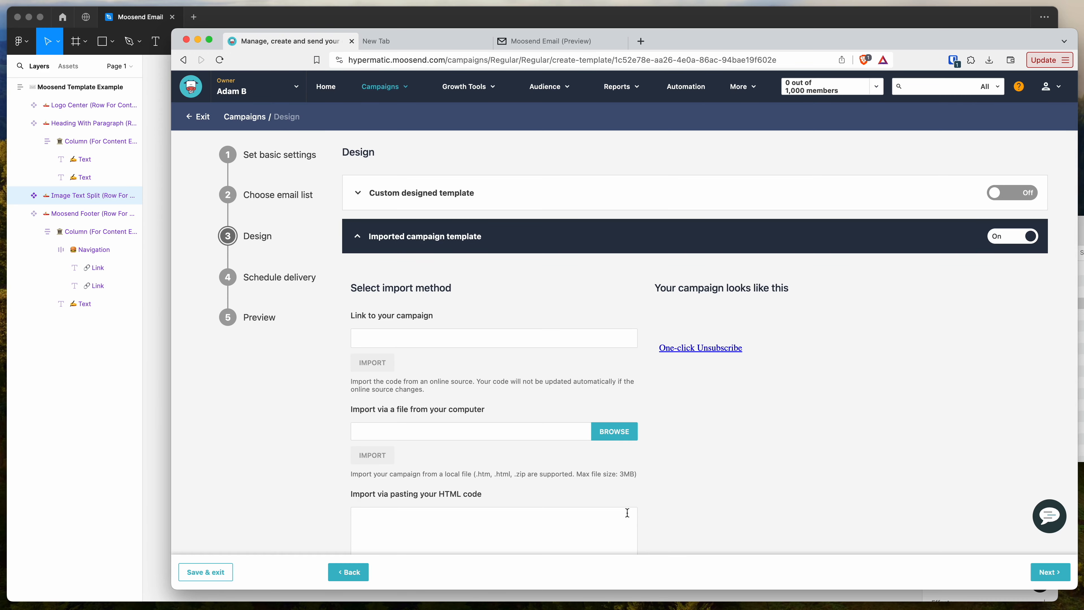
scroll(651, 289, down, 3)
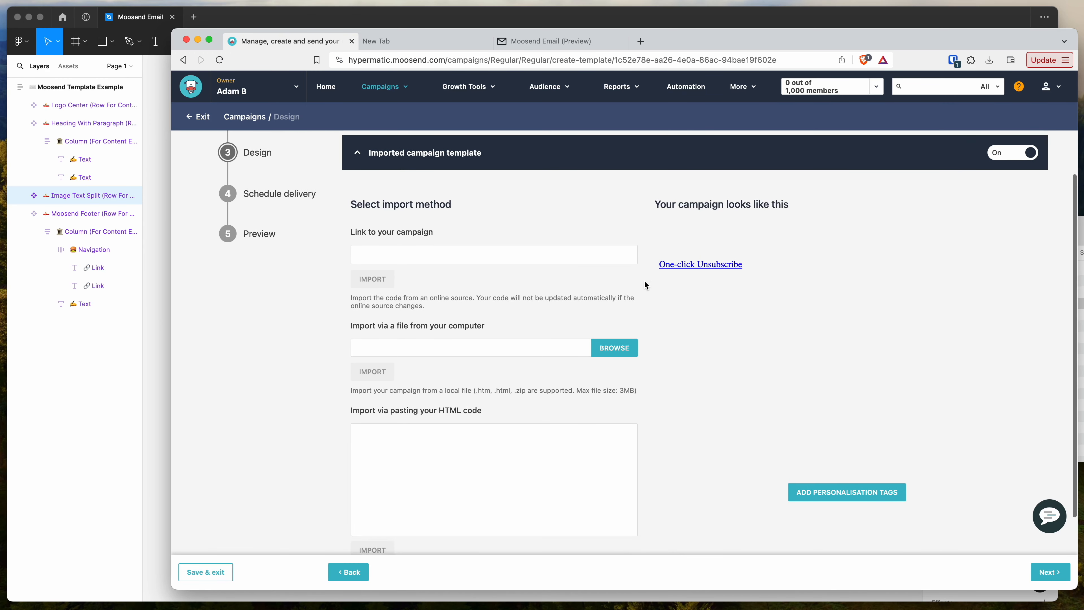
scroll(477, 200, down, 1)
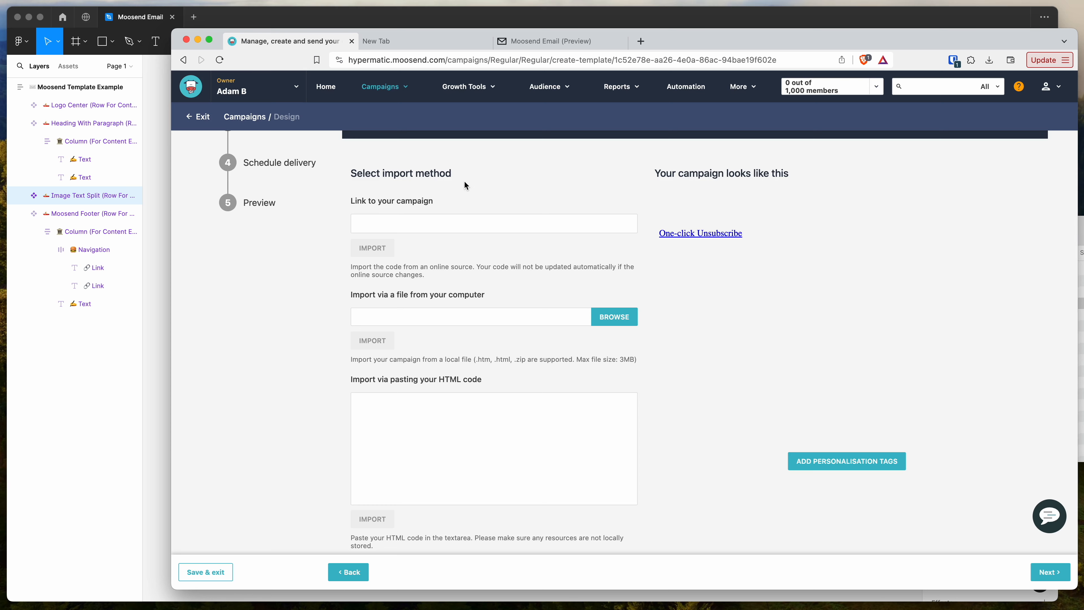
scroll(465, 182, down, 3)
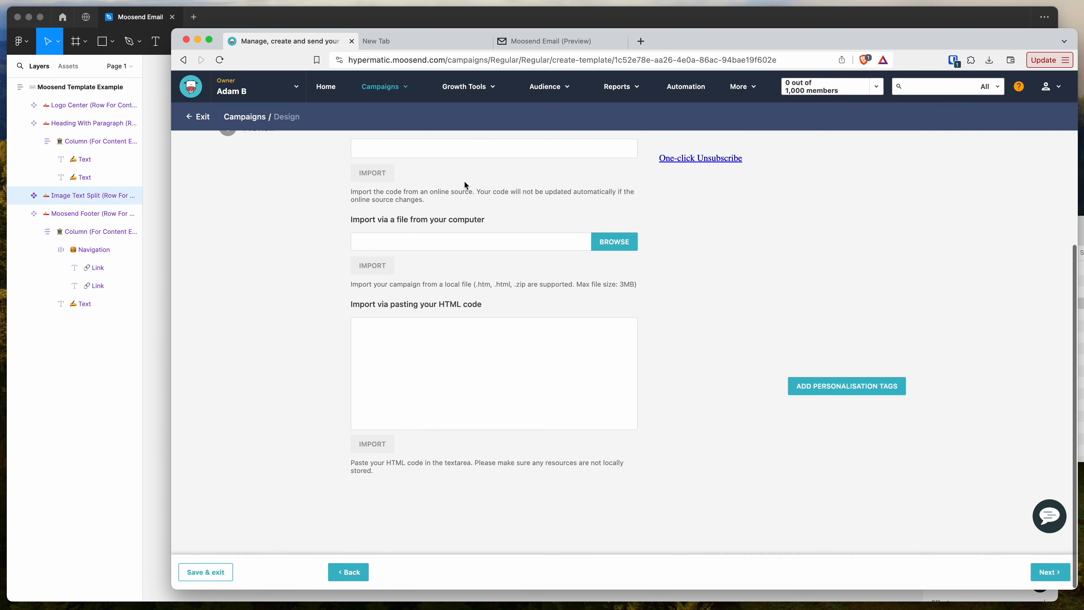
click(396, 348)
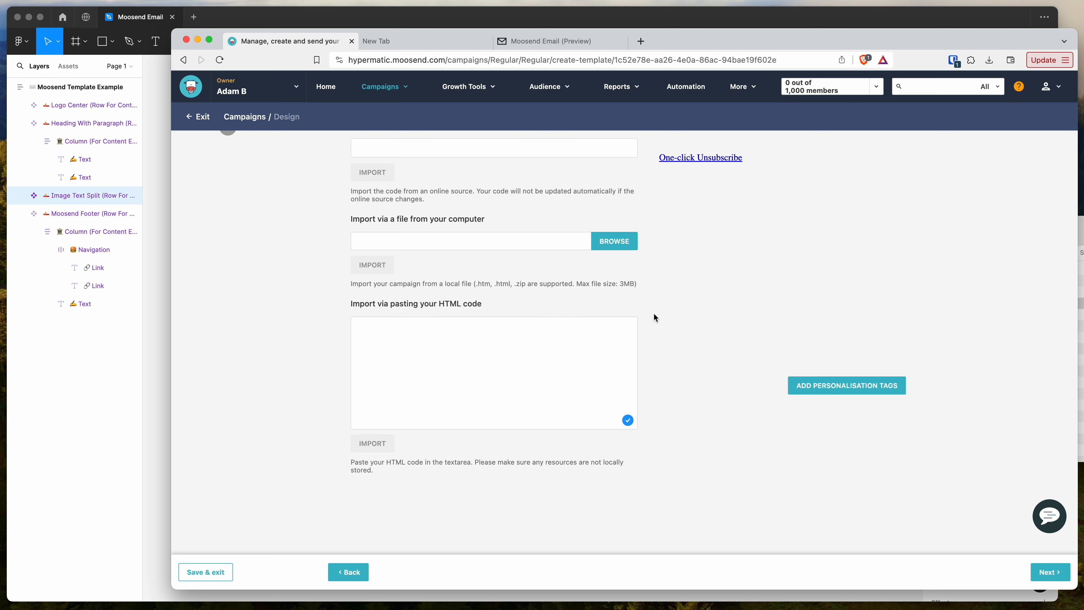
- Open a new private browser window and load index.html from the exported moosend-template-example folder in it
key(super+shift+n)
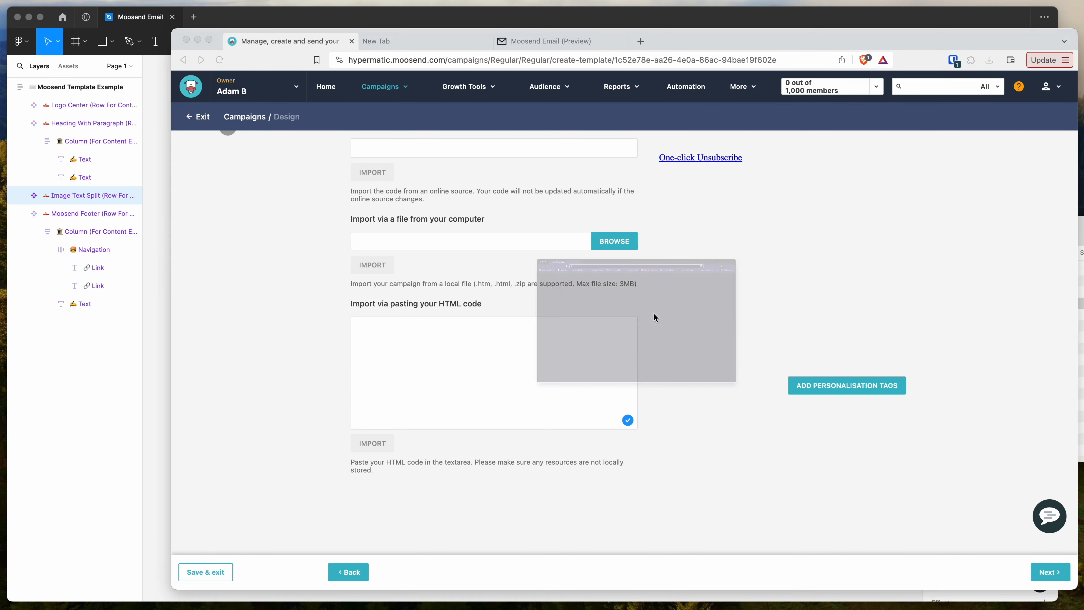
key(super+Tab)
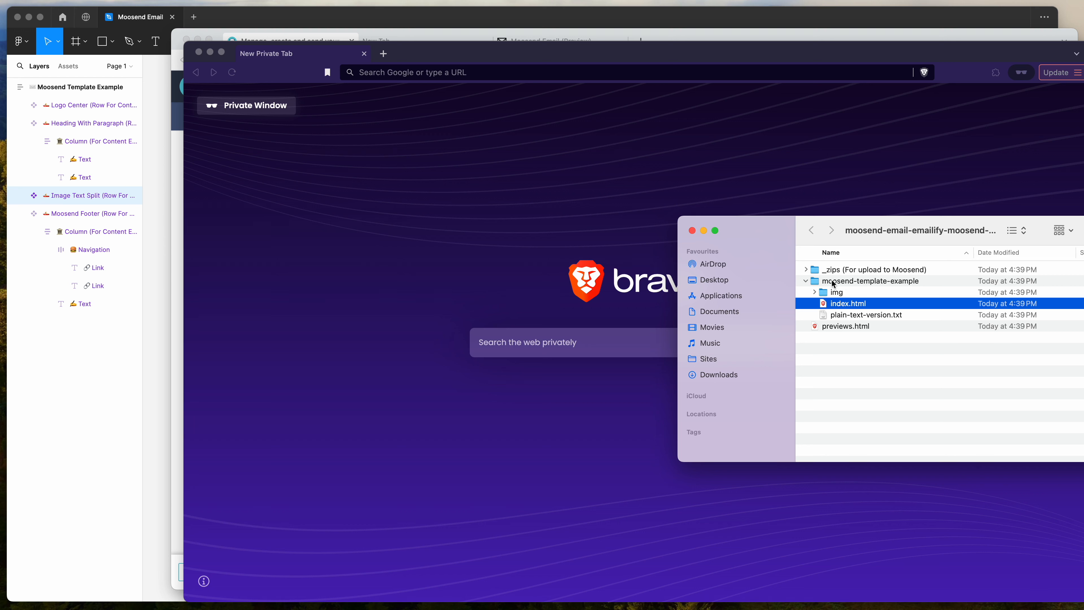
drag(855, 306, 467, 226)
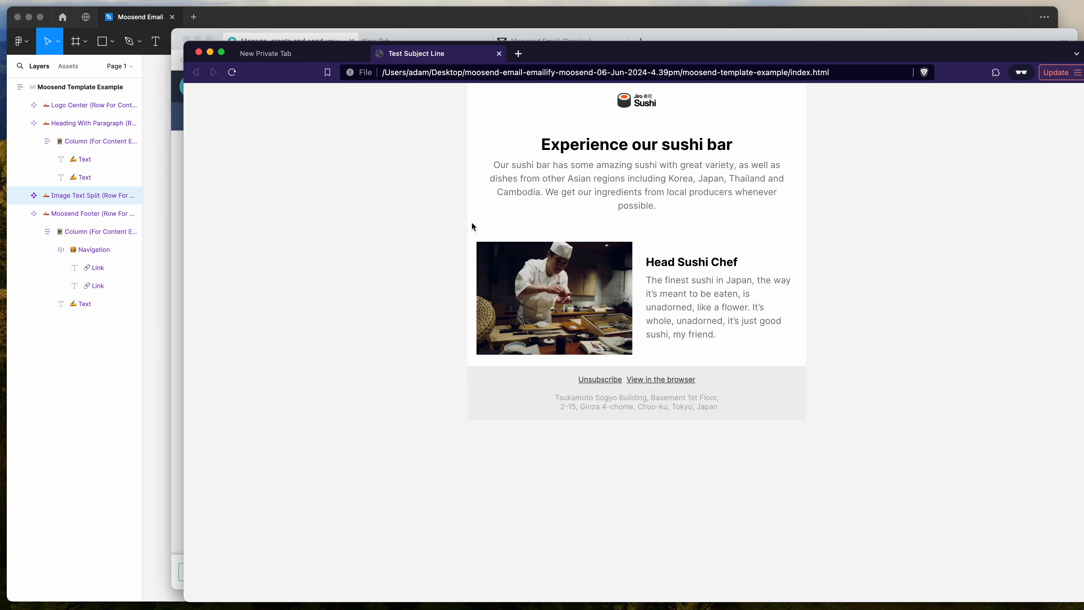
- View the page source of index.html and copy all of its HTML code
right_click(383, 146)
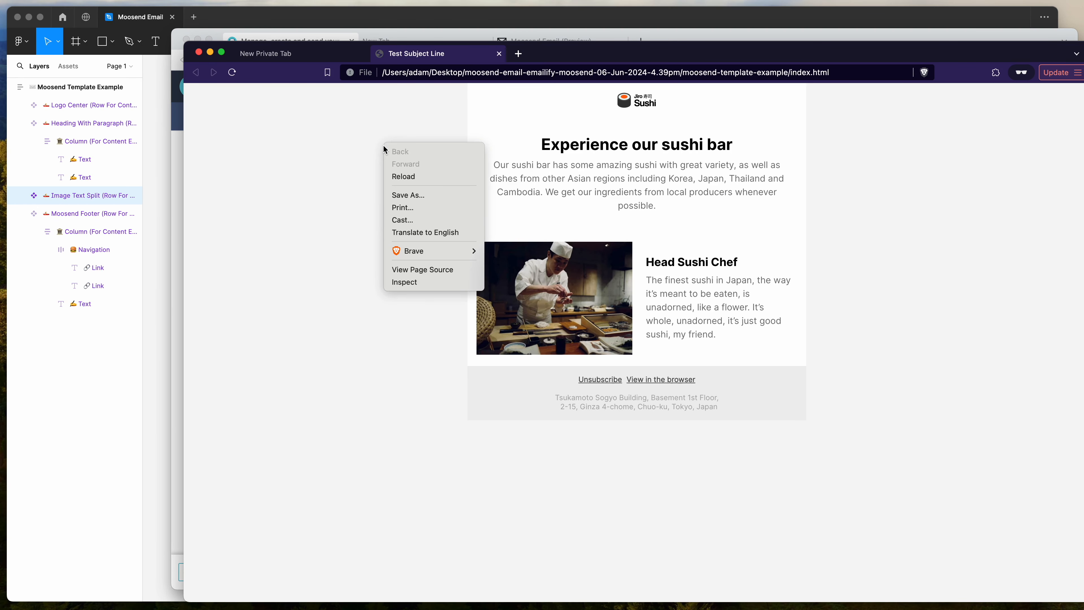
click(430, 270)
scroll(455, 235, down, 5)
scroll(456, 239, down, 5)
scroll(456, 239, up, 15)
scroll(456, 240, down, 1)
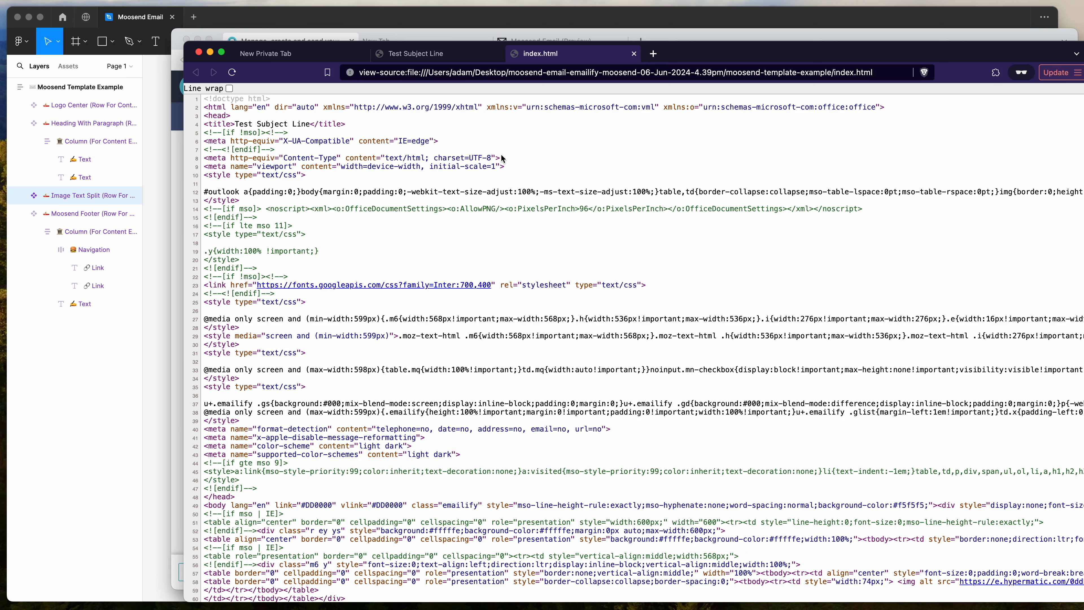
key(super+a)
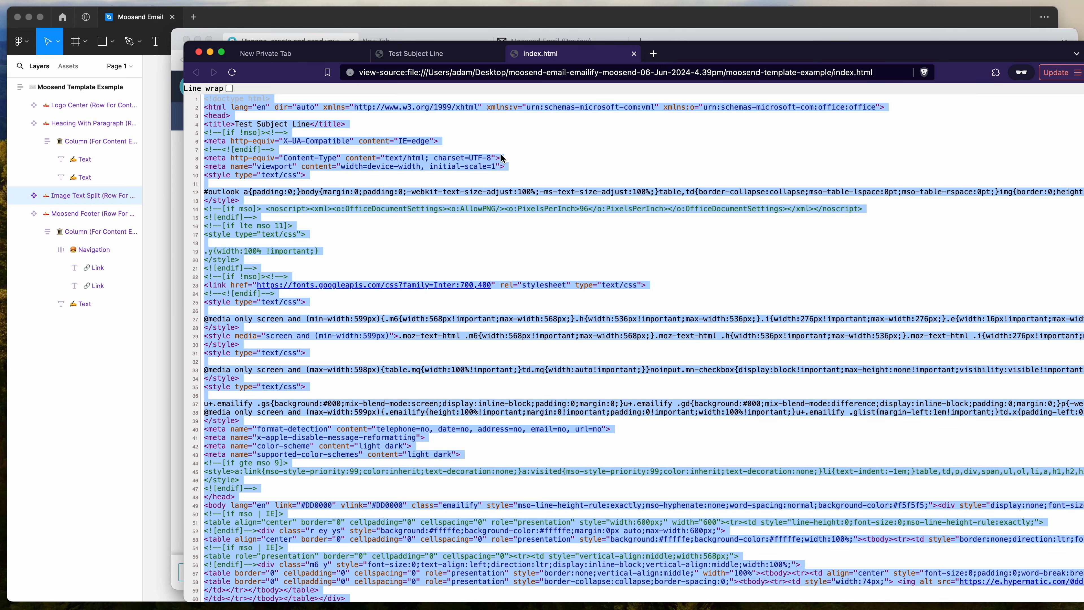
right_click(417, 160)
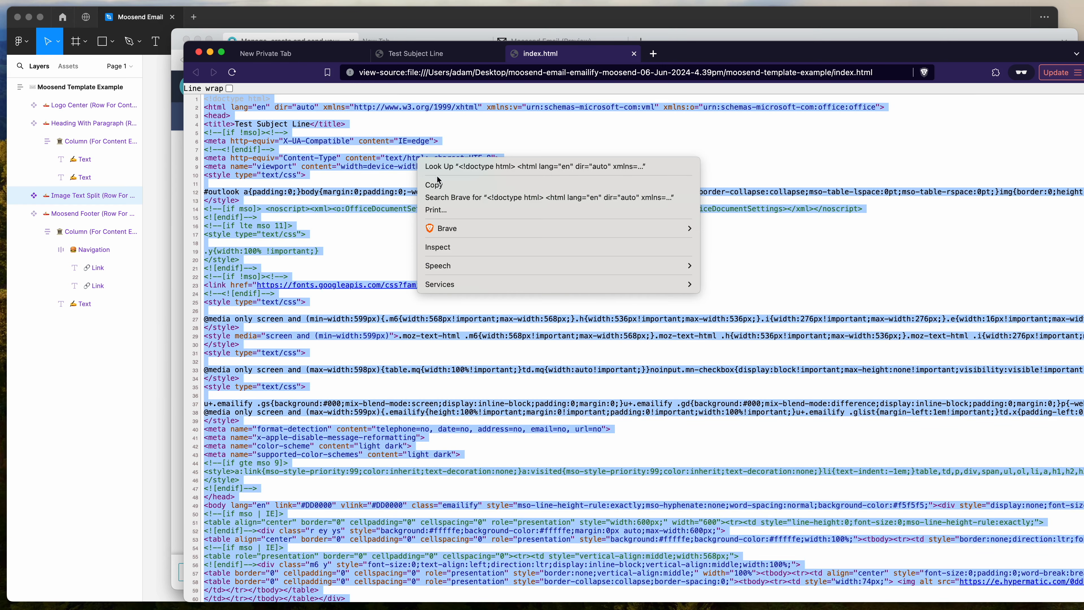
click(435, 185)
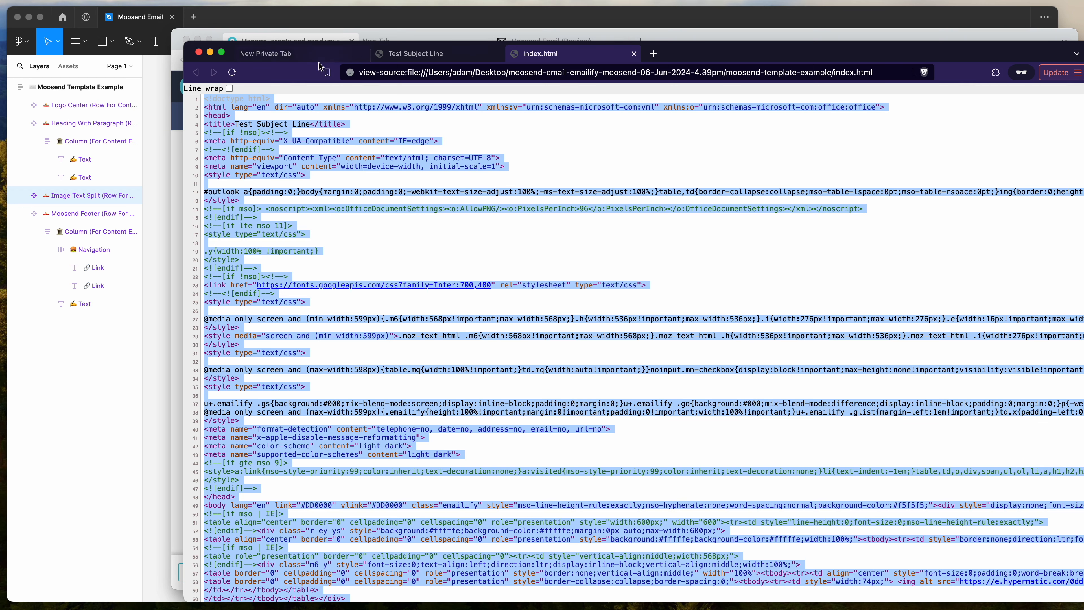
- Return to the Moosend campaign, paste the copied HTML code into the import field, and import it
click(375, 28)
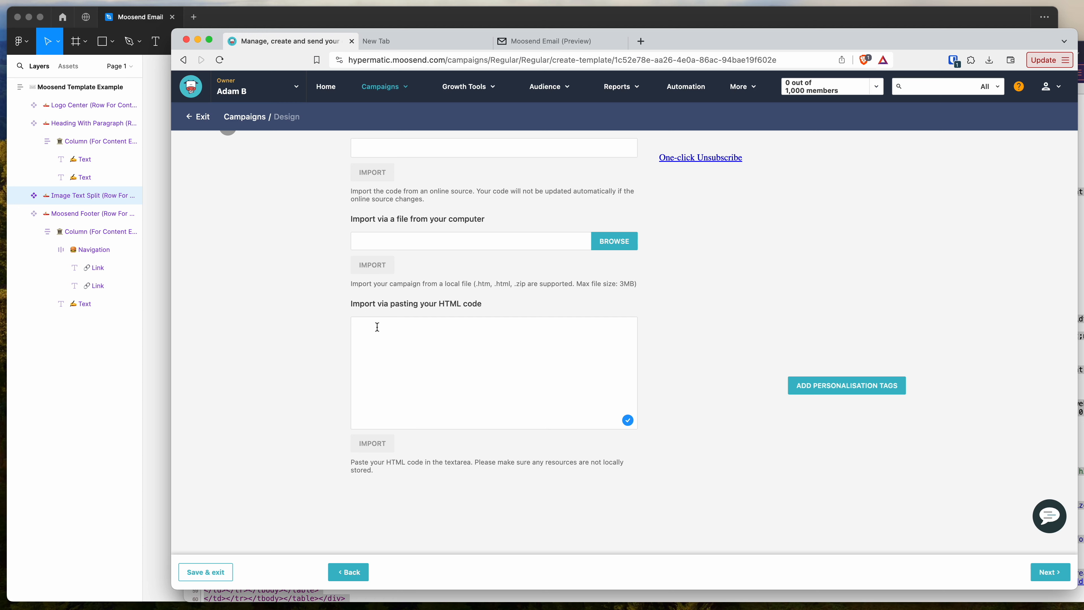
key(super+v)
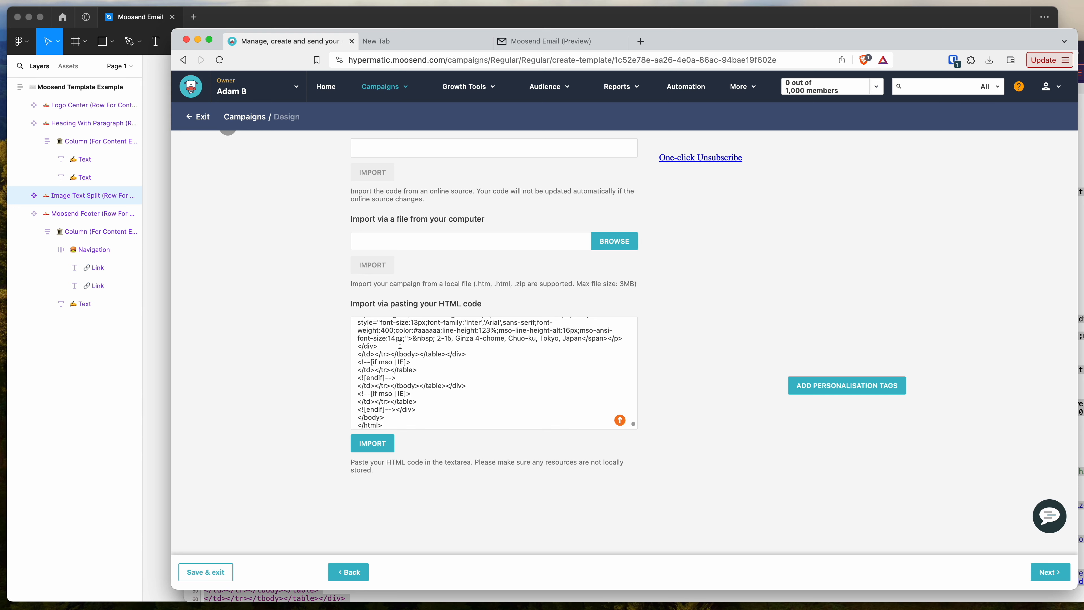
scroll(400, 344, up, 10)
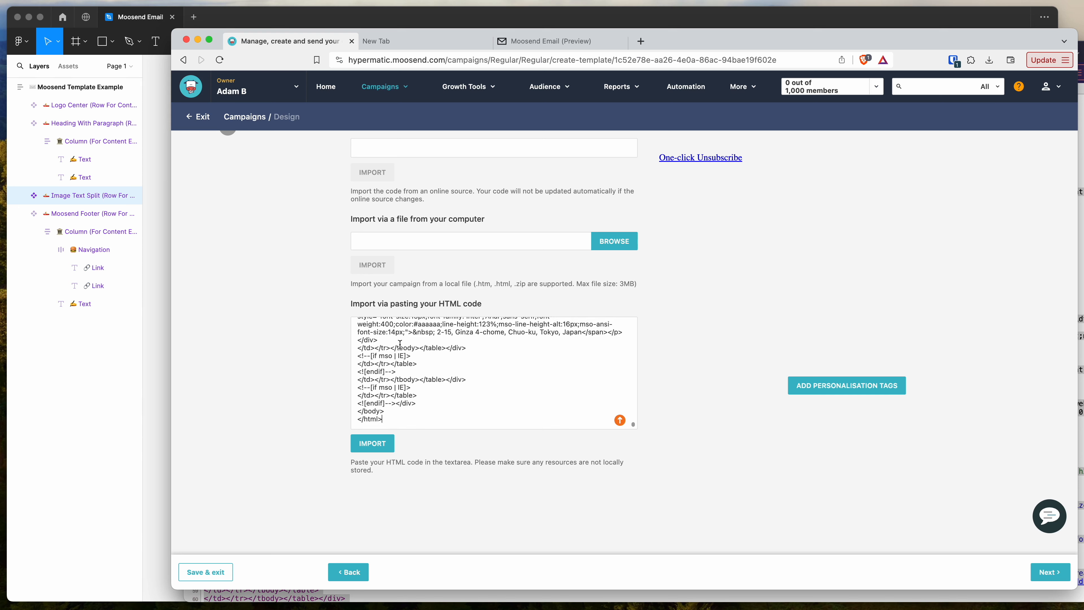
scroll(400, 344, up, 10)
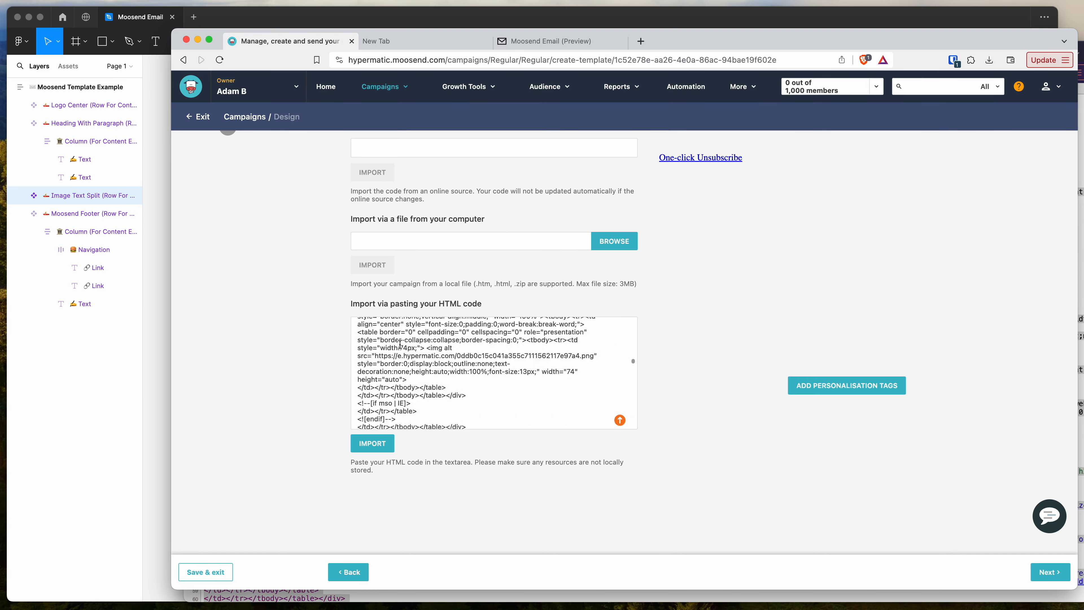
click(371, 444)
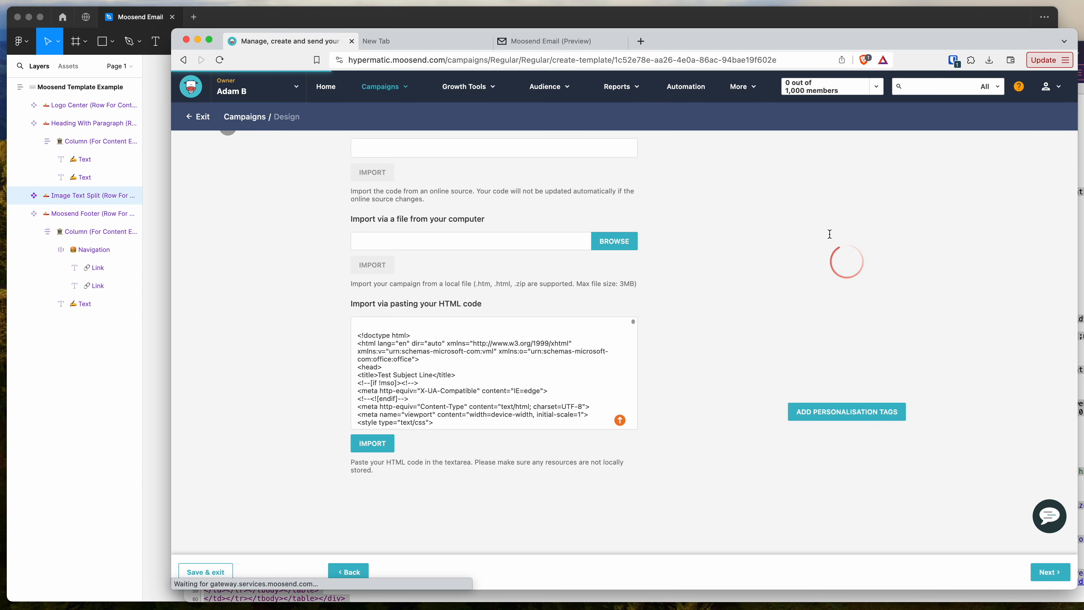
- Examine the imported email in the campaign preview, including its logo, heading, text, image and footer links
scroll(795, 229, up, 3)
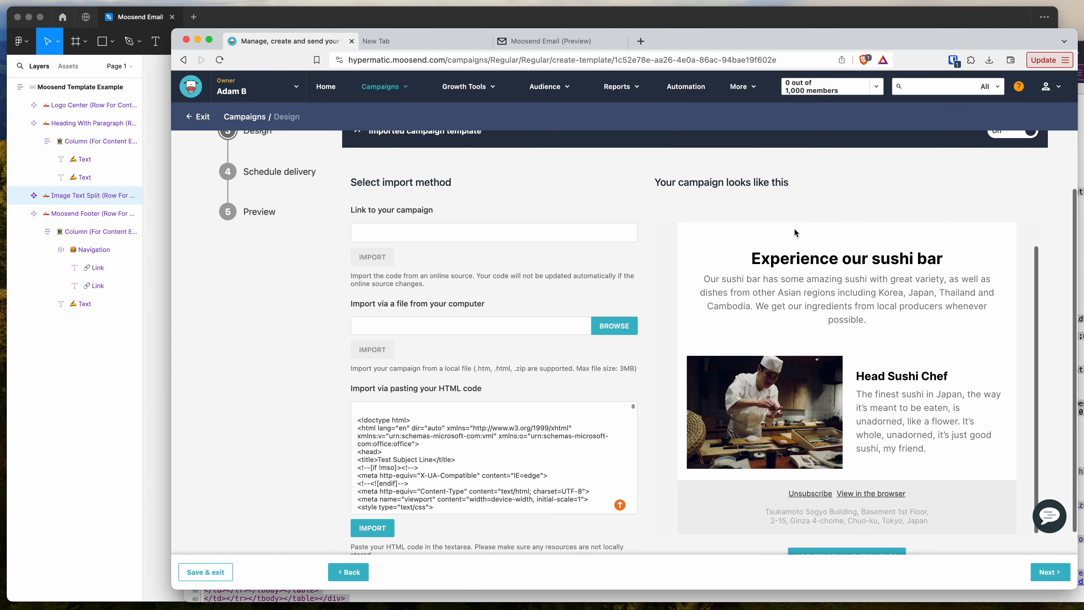
scroll(653, 251, down, 3)
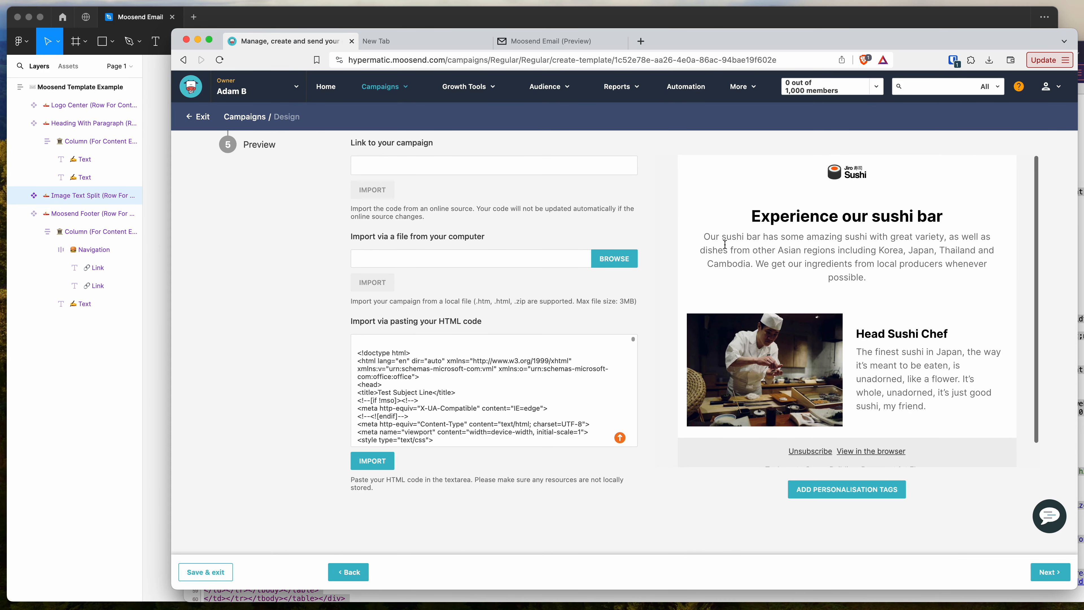
scroll(815, 222, up, 2)
mouse_move(749, 246)
mouse_down()
mouse_move(883, 316)
mouse_move(746, 250)
mouse_up()
click(883, 317)
click(746, 250)
scroll(816, 238, up, 1)
drag(793, 217, 887, 327)
click(887, 327)
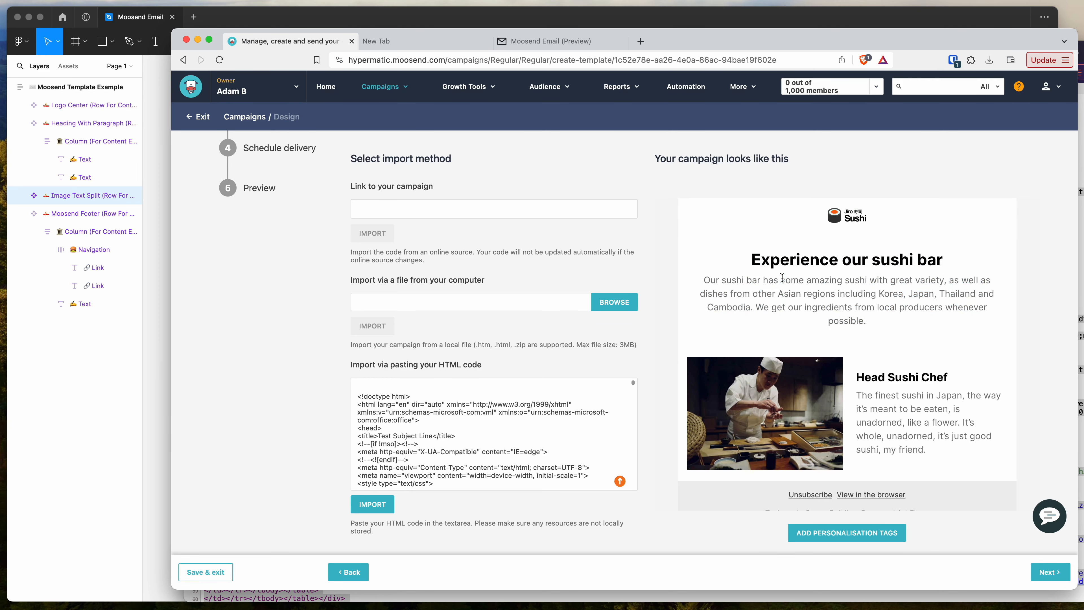
- Check the imported email preview down to its footer and continue to the personalisation tags stage of the campaign design
scroll(851, 316, down, 5)
scroll(877, 367, down, 1)
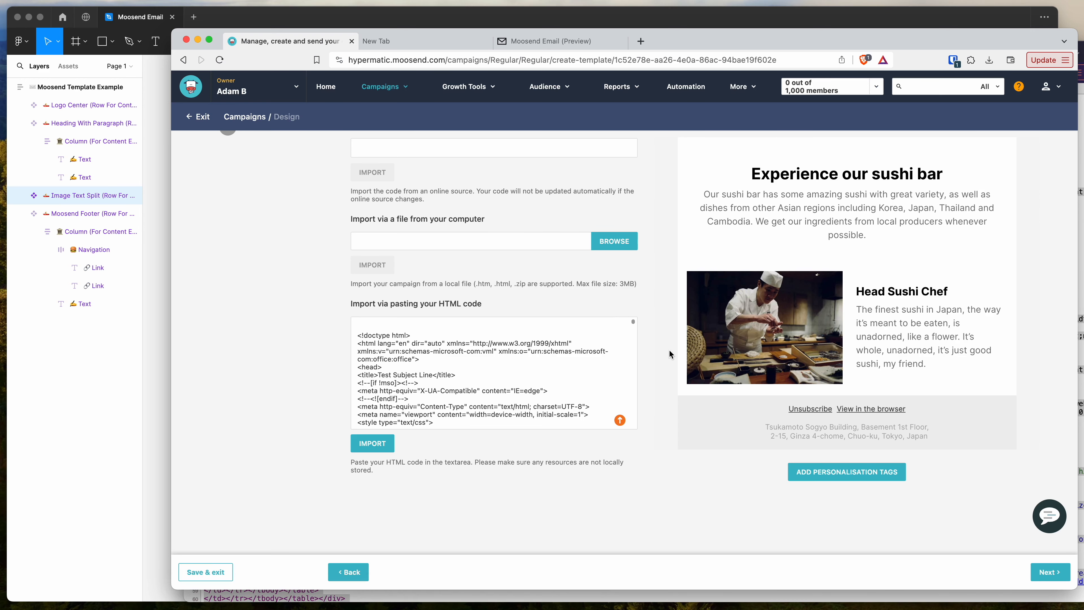
scroll(669, 349, up, 5)
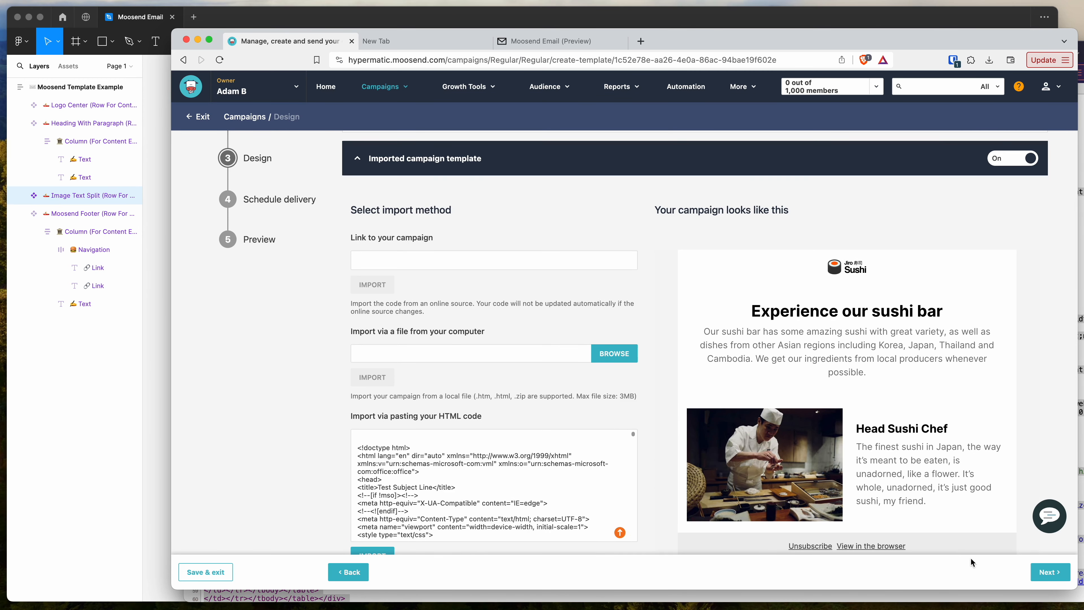
click(1046, 572)
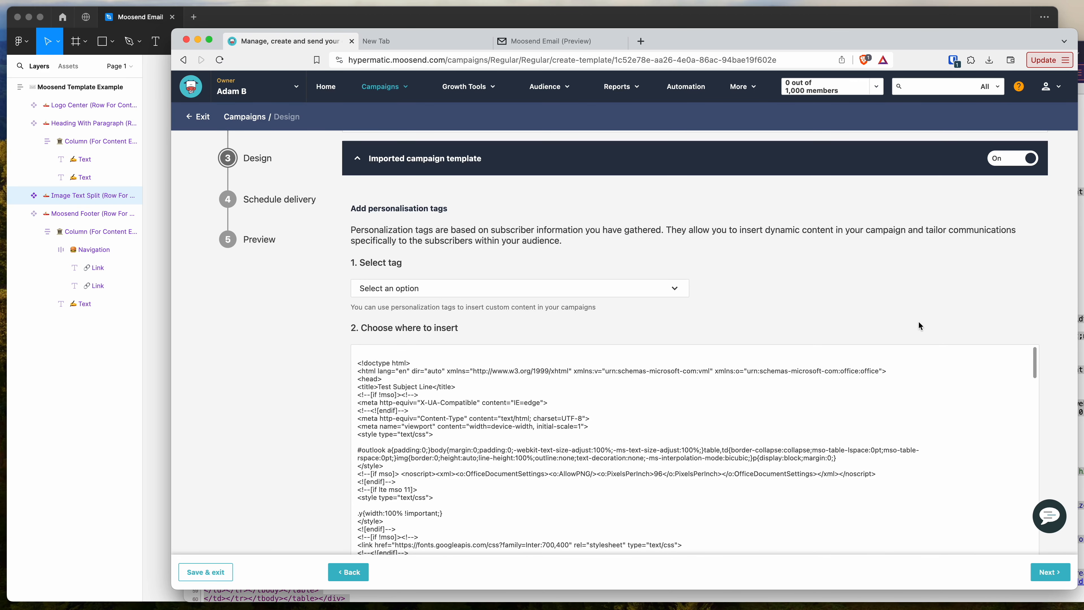
- Examine the personalisation tags that can be inserted into the imported HTML code, without choosing one
scroll(577, 239, down, 1)
scroll(577, 240, up, 1)
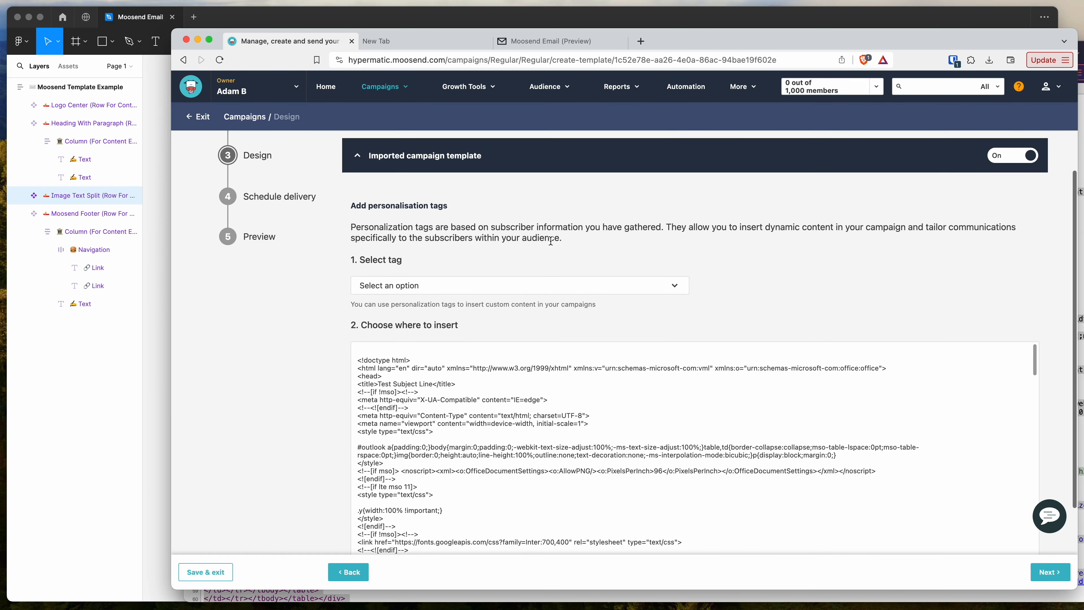
drag(759, 228, 846, 227)
click(846, 228)
click(608, 284)
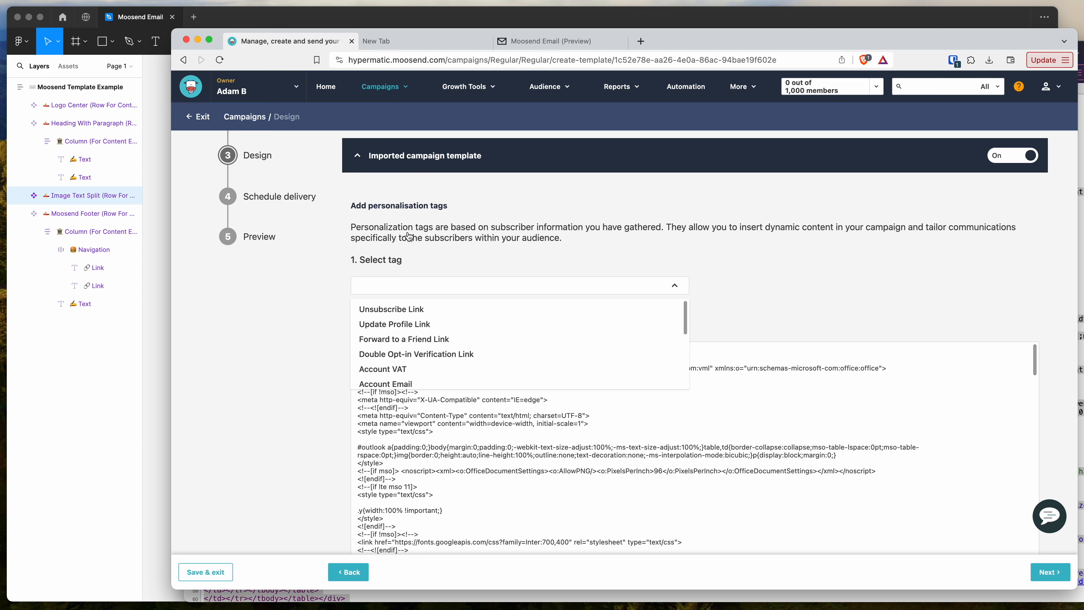
click(657, 275)
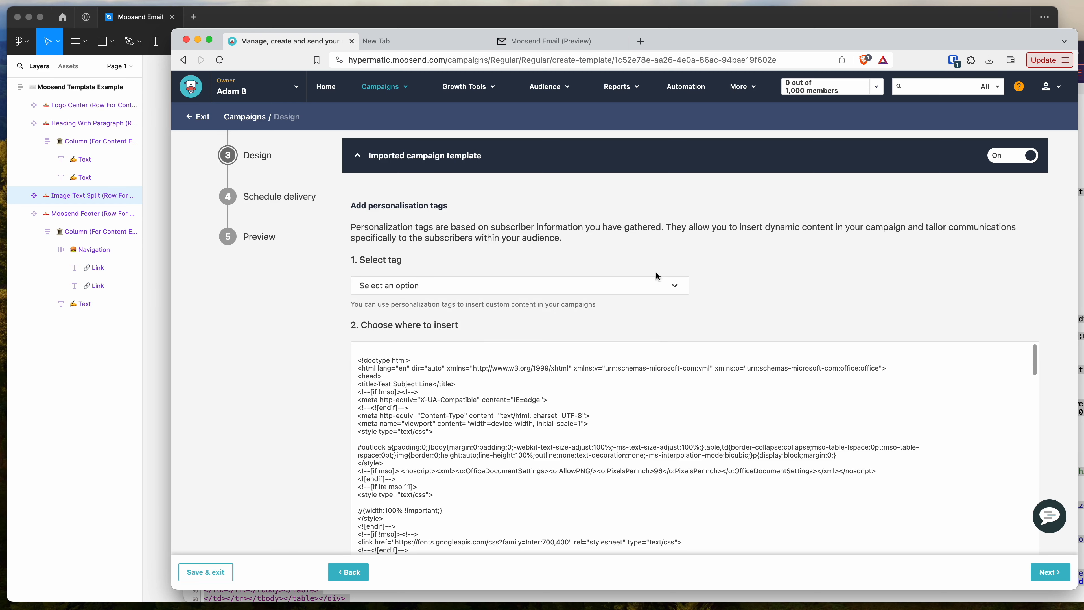
- Set the campaign's delivery to be sent at a specific time and try to continue to the final preview stage
click(1048, 575)
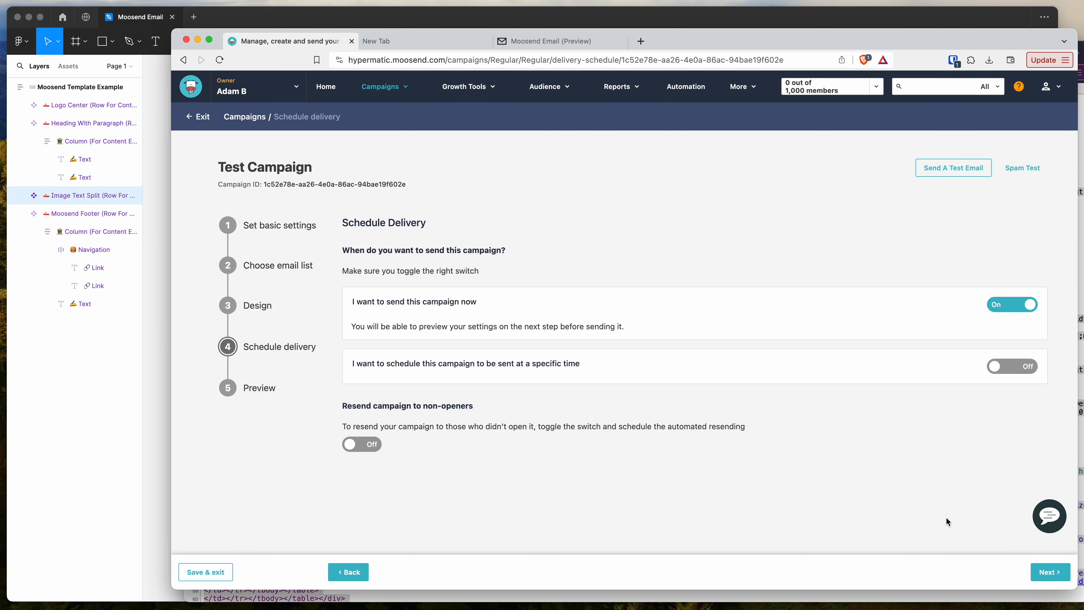
click(1015, 365)
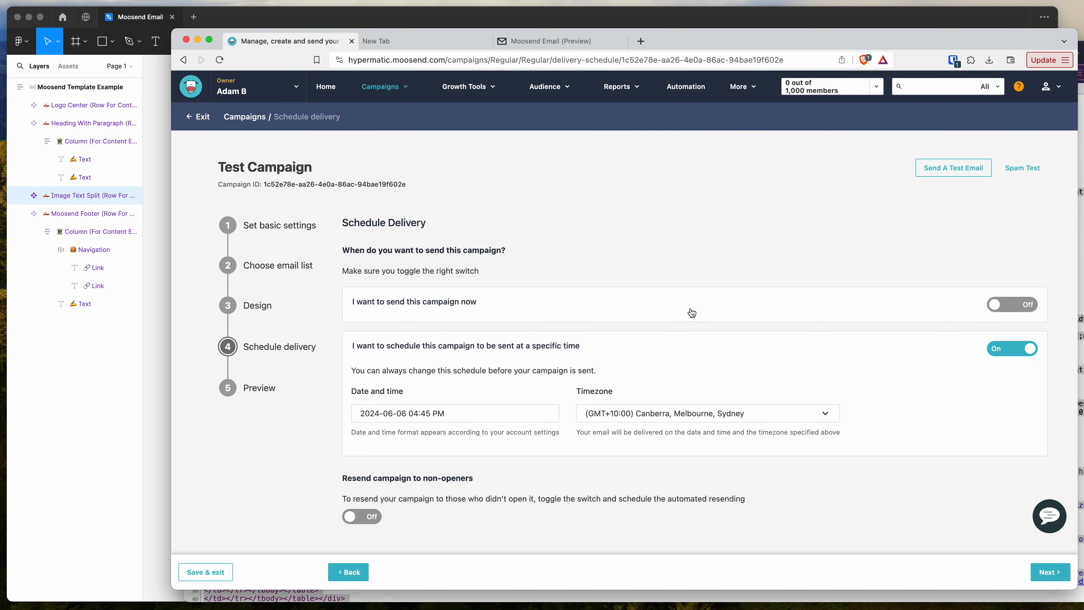
scroll(691, 313, down, 1)
scroll(692, 313, down, 1)
scroll(627, 232, up, 1)
scroll(627, 231, down, 1)
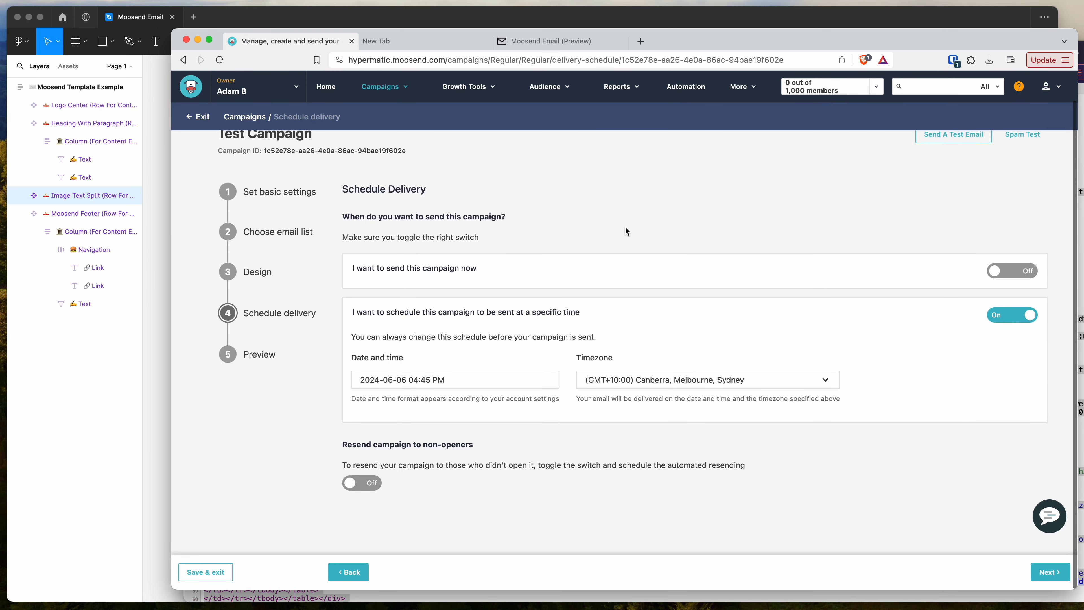
scroll(626, 227, up, 1)
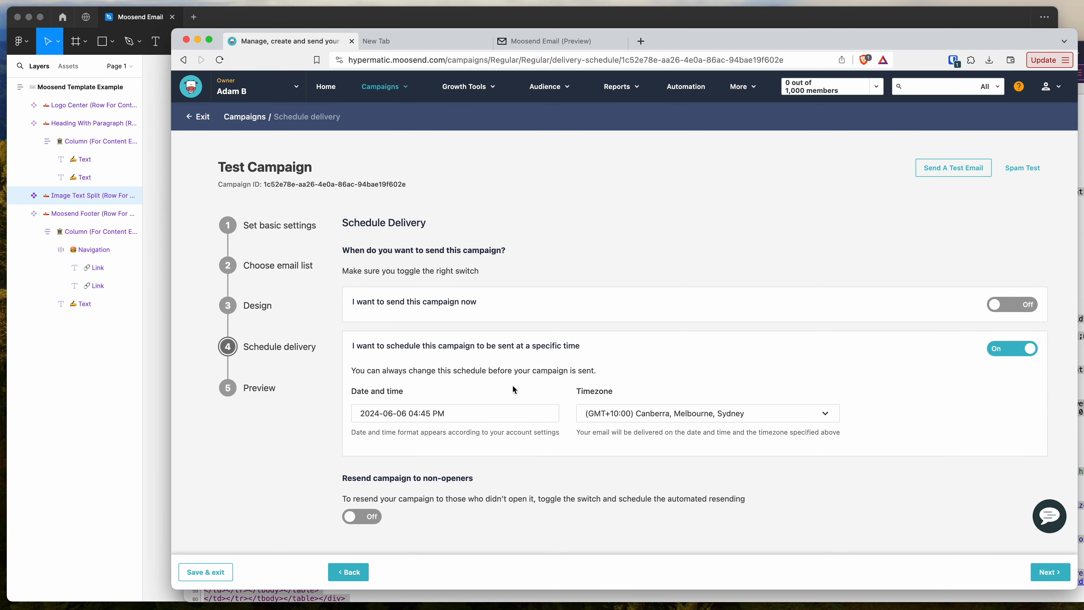
scroll(624, 231, down, 1)
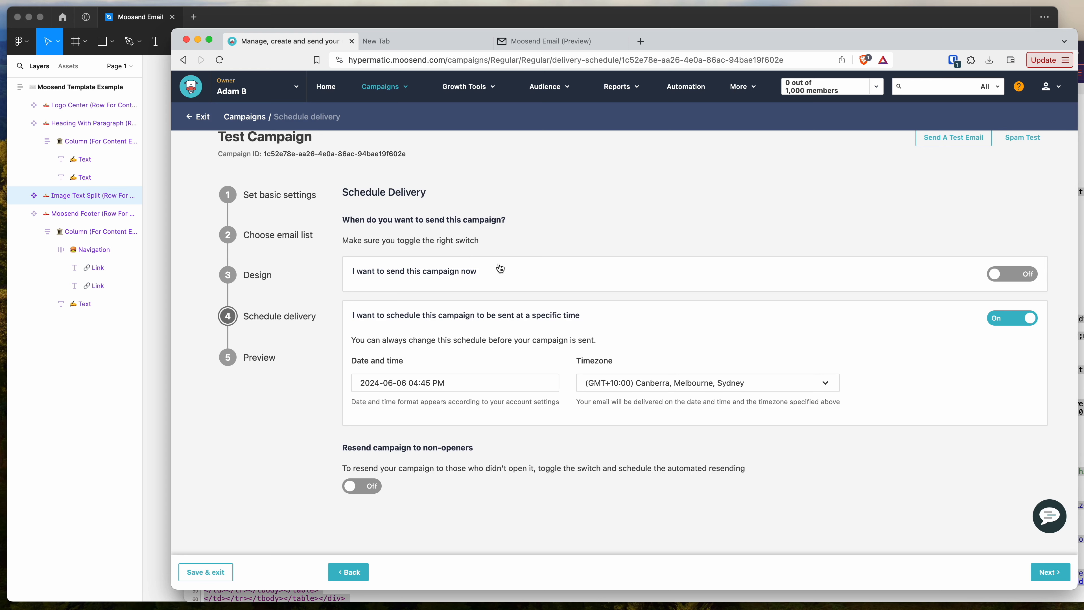
scroll(540, 269, up, 1)
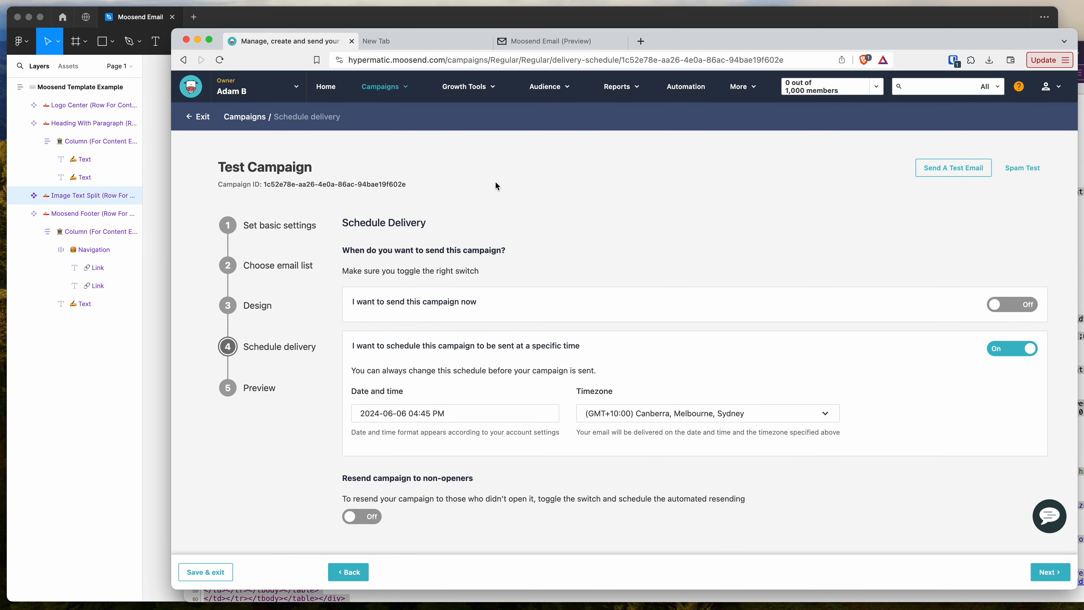
click(1047, 572)
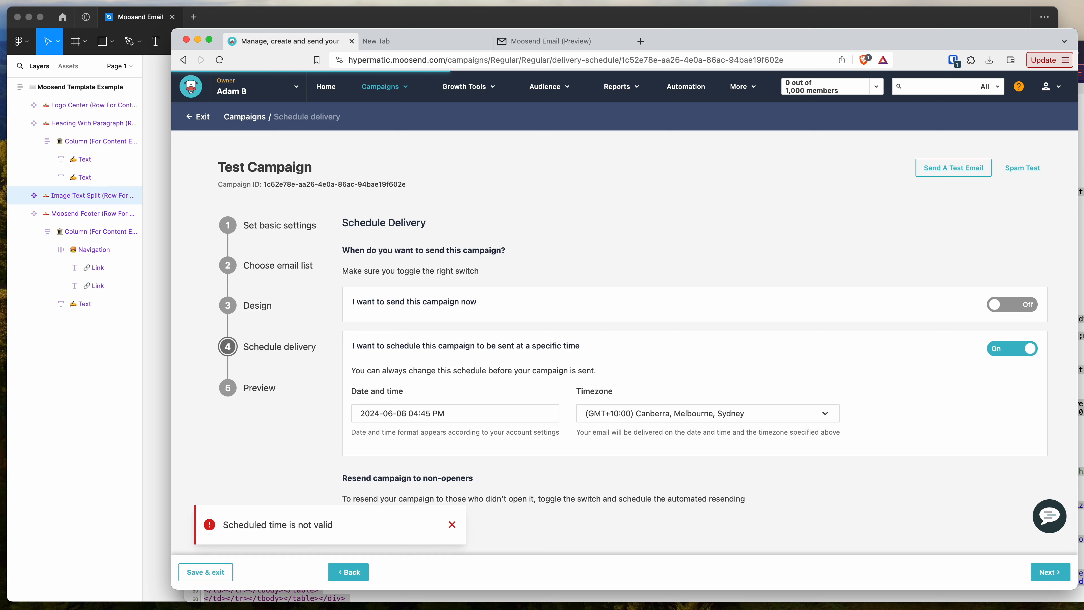
click(451, 527)
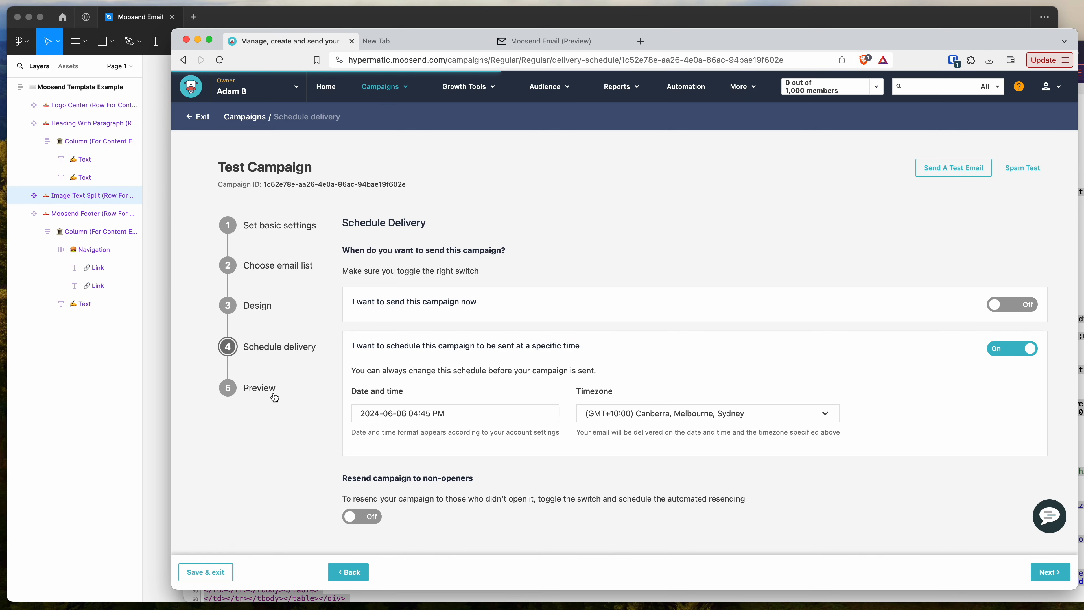
- Return to the campaign's Design stage and open the preview of the imported HTML code
click(257, 306)
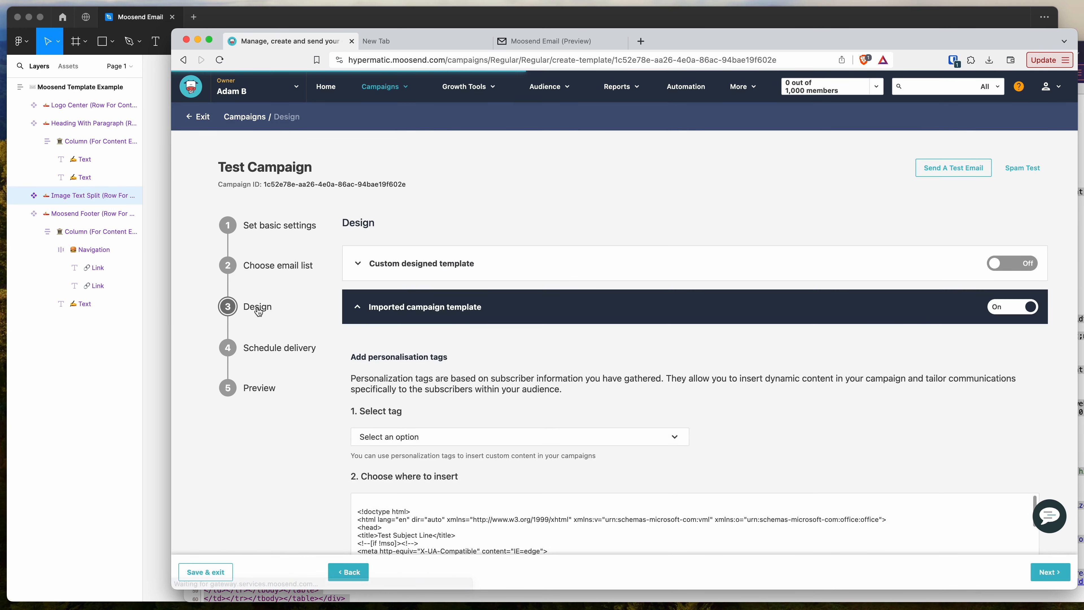
scroll(606, 307, down, 10)
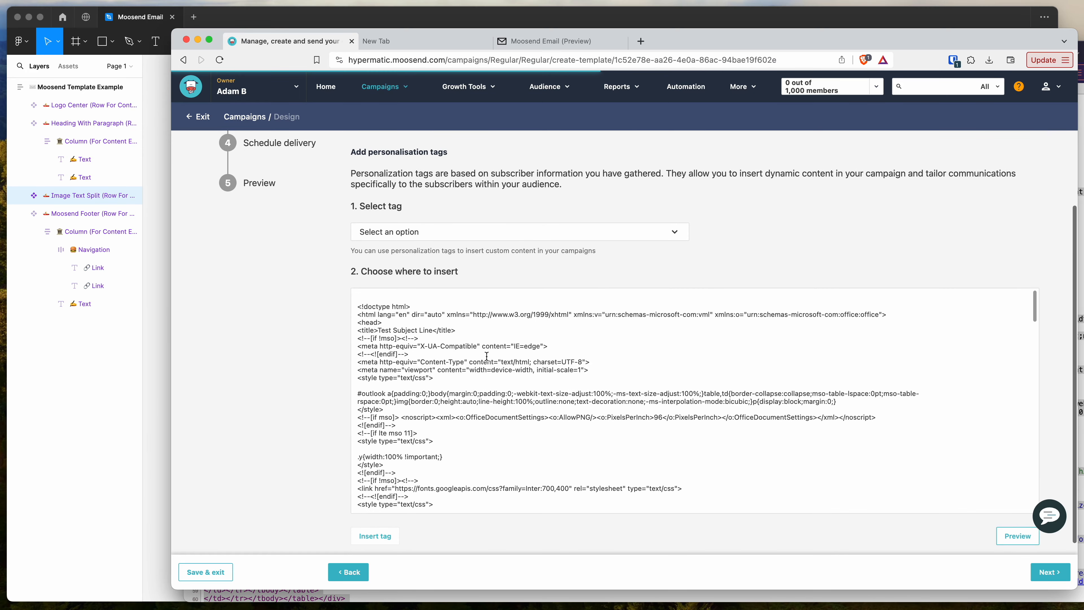
scroll(487, 356, down, 15)
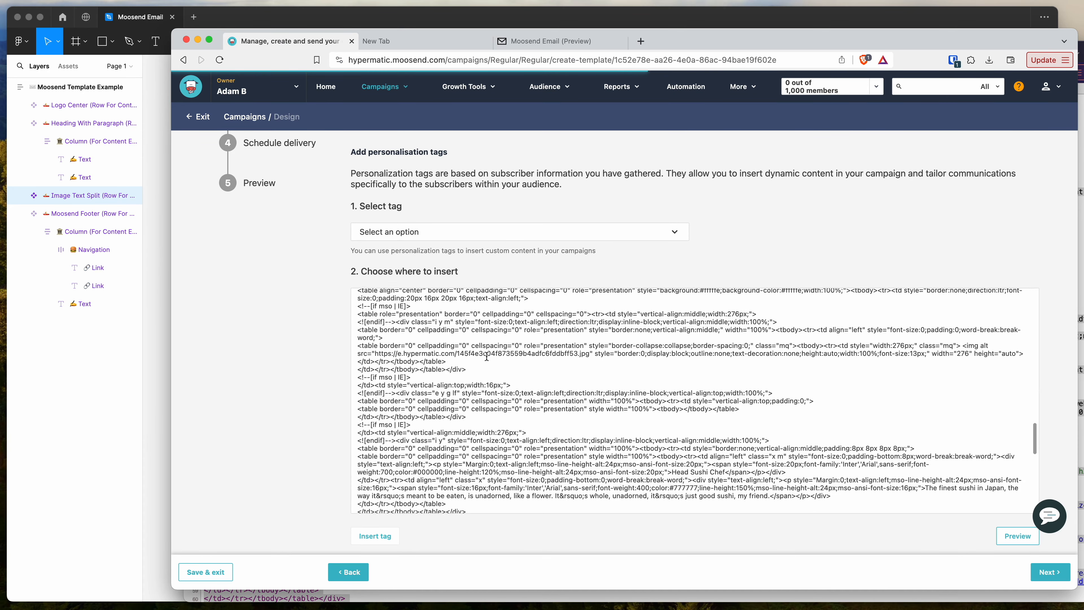
click(1013, 539)
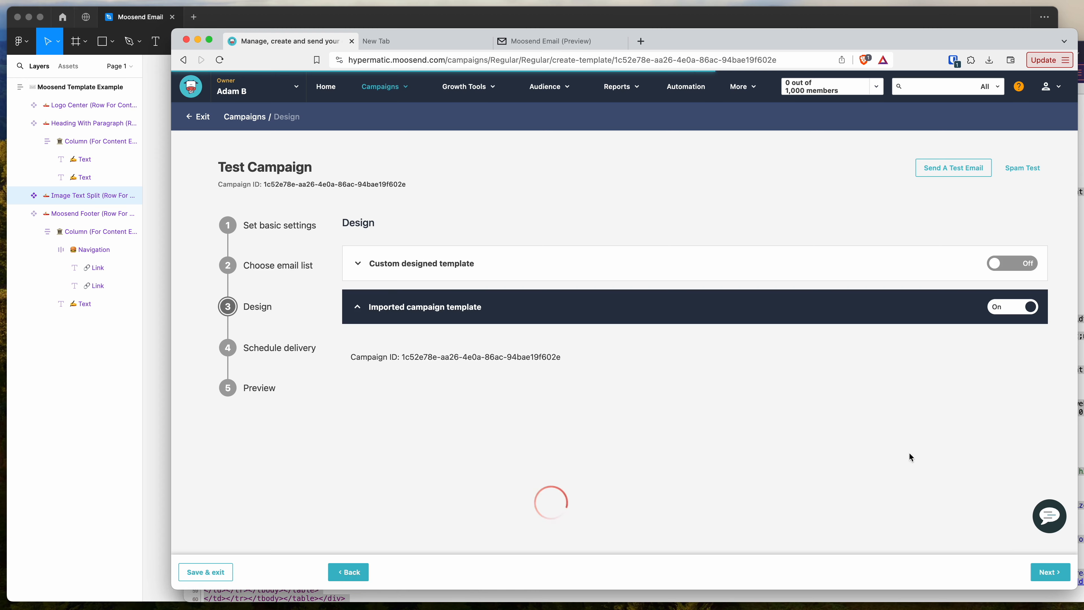
- Examine the rendered email preview of the imported campaign template from its logo to its footer
scroll(812, 425, down, 5)
drag(444, 218, 466, 423)
click(680, 453)
scroll(680, 453, down, 3)
scroll(464, 422, up, 6)
scroll(498, 391, down, 1)
scroll(455, 386, up, 1)
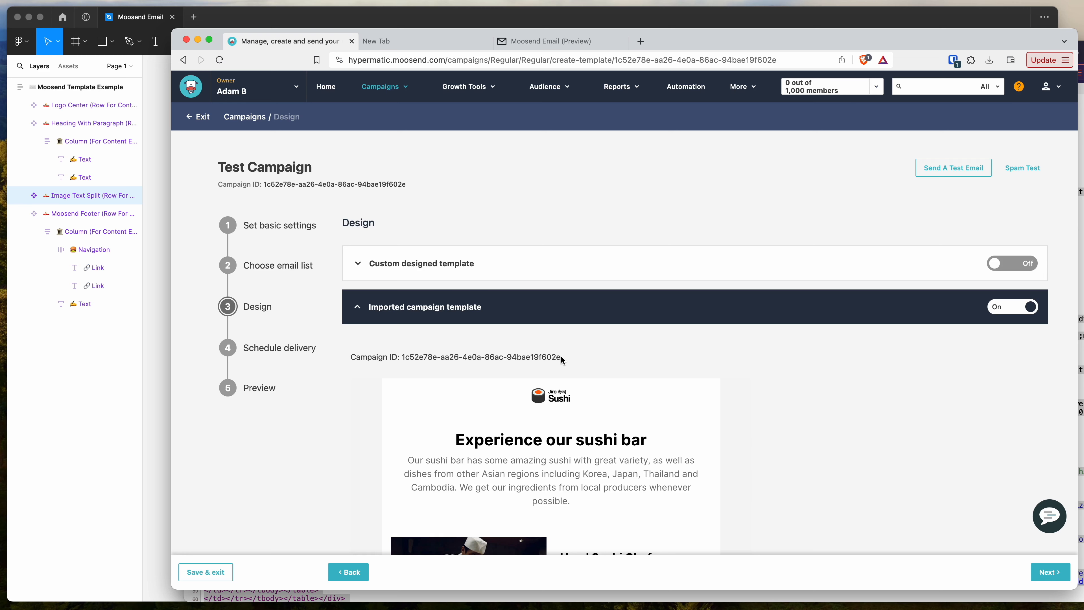
- Switch to Figma to compare the email design beside the Emailify export window with the Moosend preview, and return to the Moosend campaign
click(98, 370)
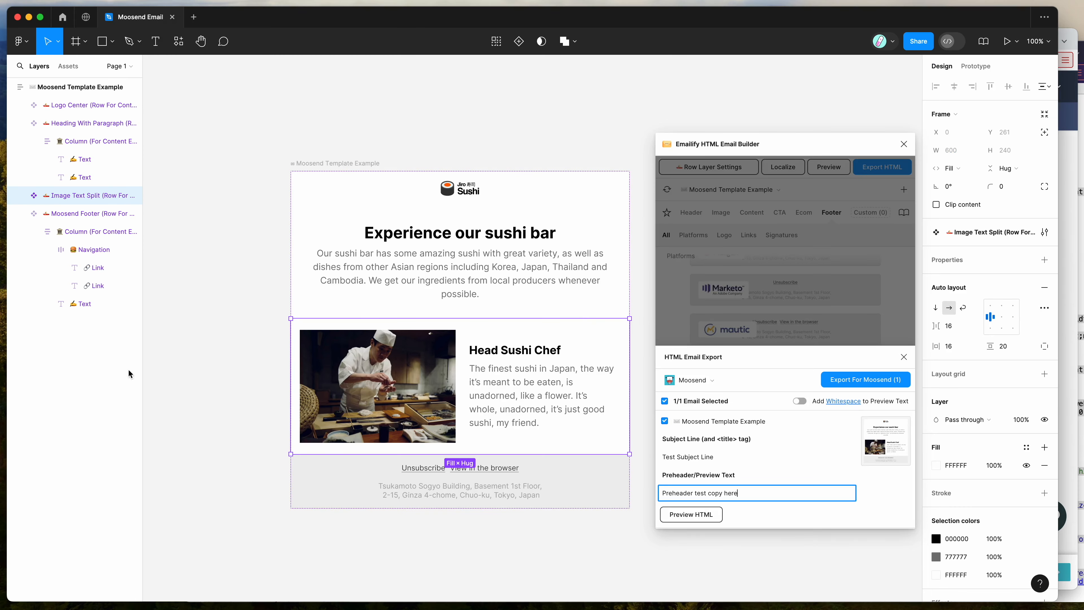
scroll(580, 299, right, 2)
scroll(579, 295, left, 1)
scroll(581, 297, right, 2)
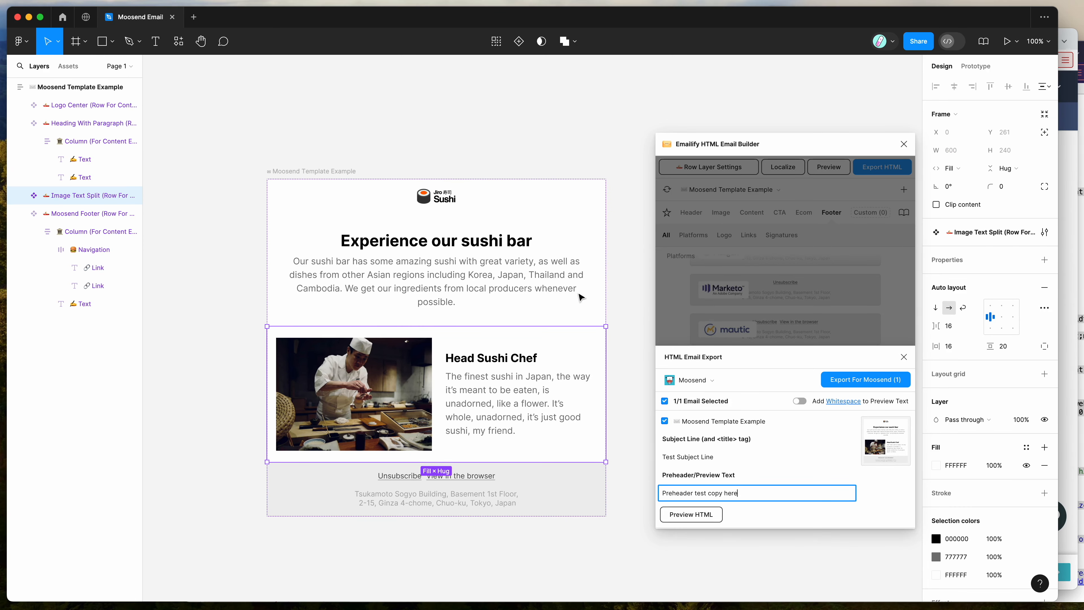
drag(749, 145, 723, 147)
click(811, 388)
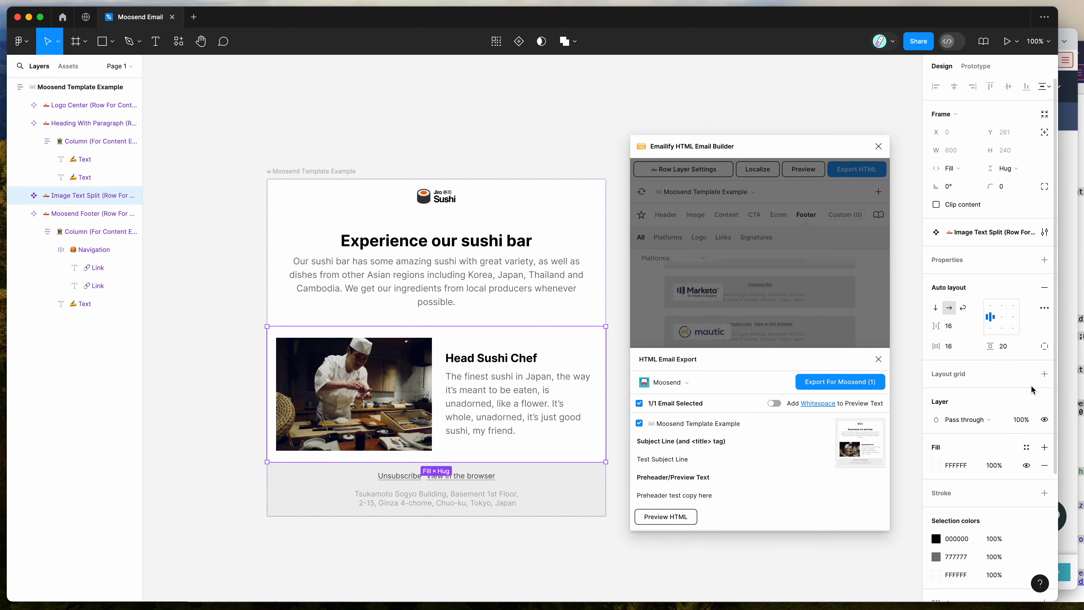
scroll(788, 381, down, 5)
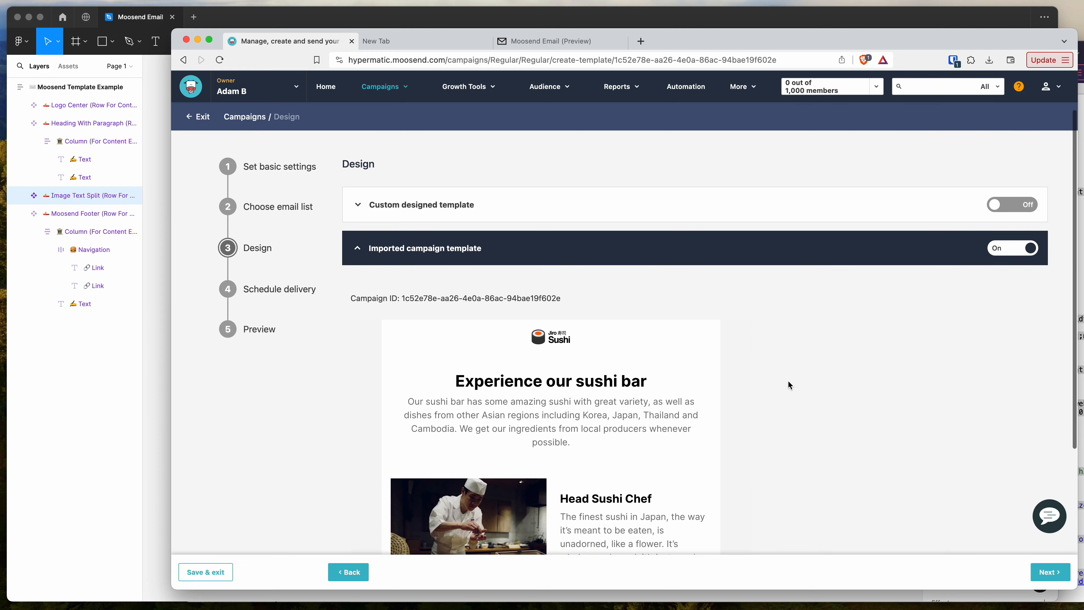
scroll(787, 384, up, 5)
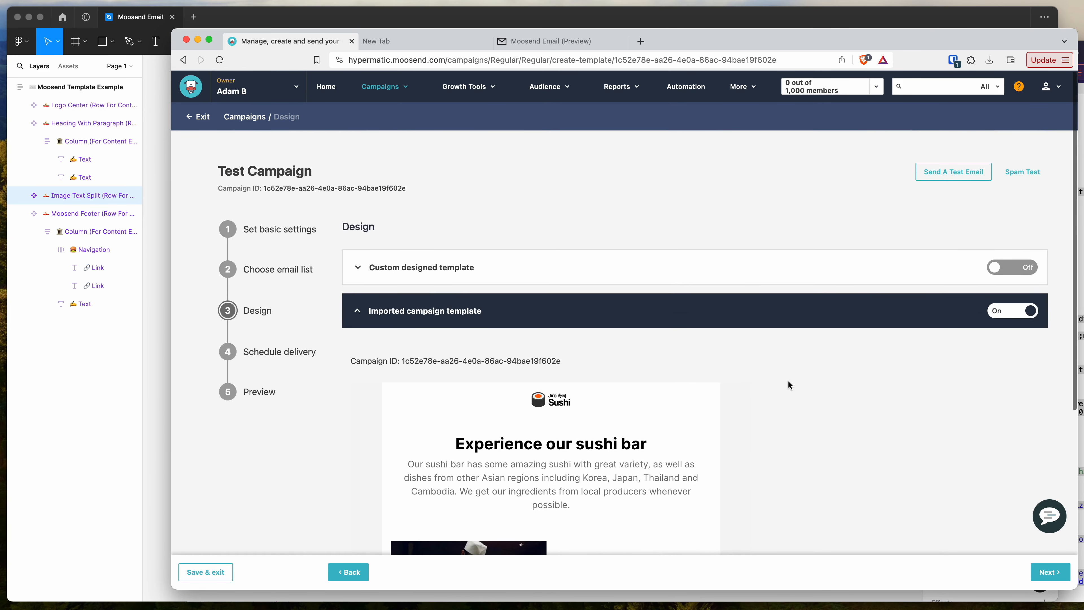